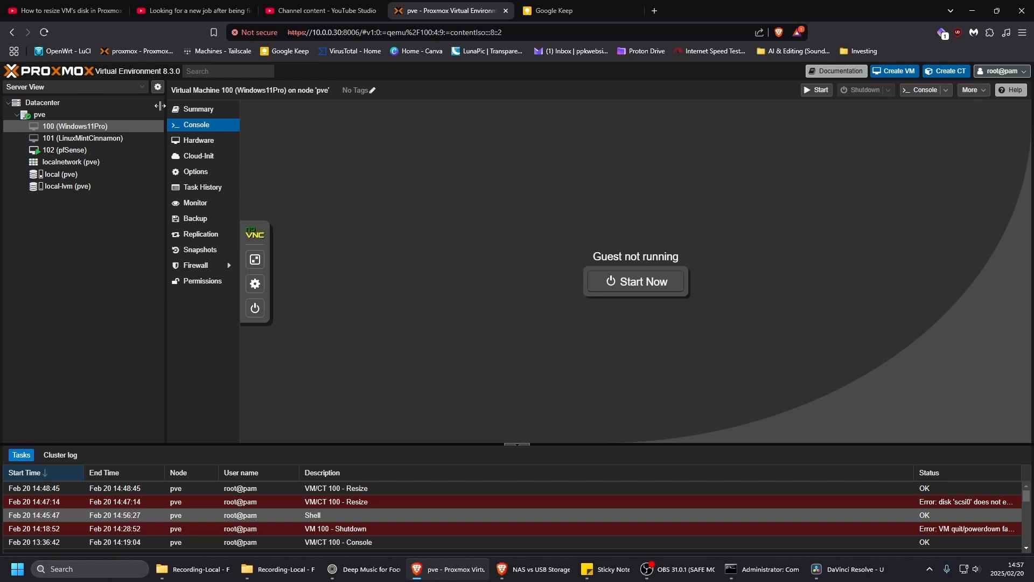
- Display the hardware configuration of virtual machine 100 (Windows11Pro)
click(124, 115)
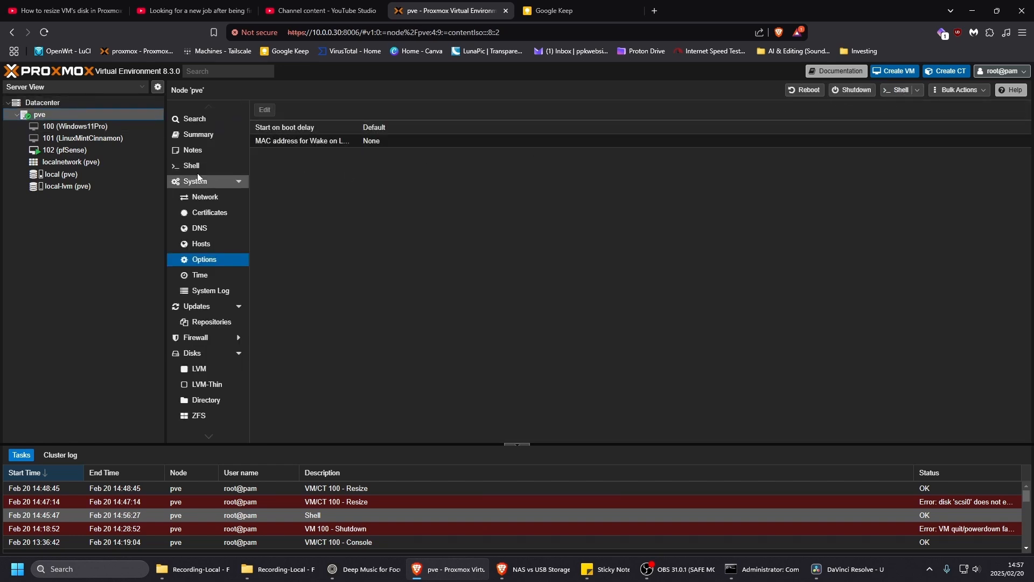
click(98, 127)
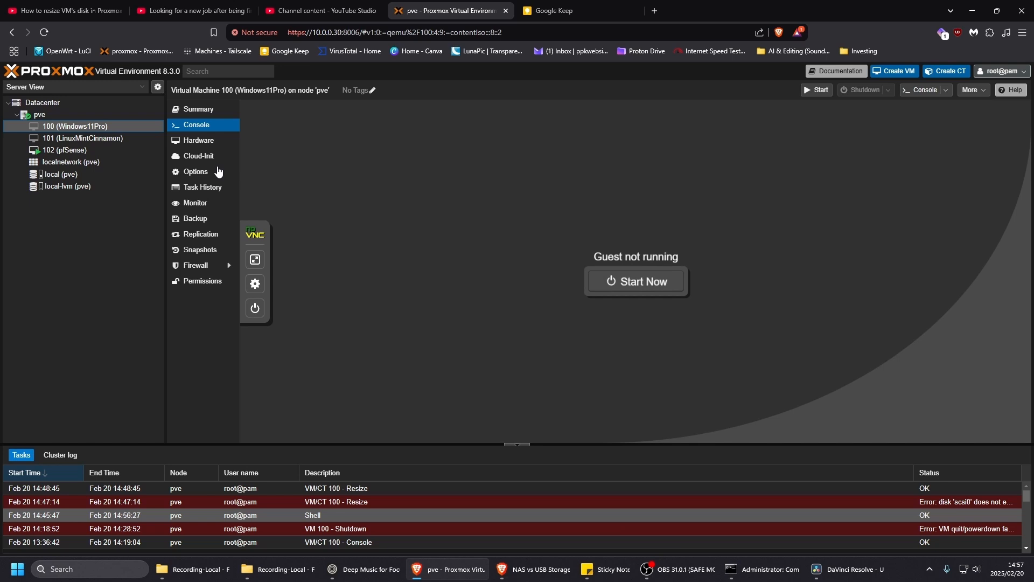
click(197, 141)
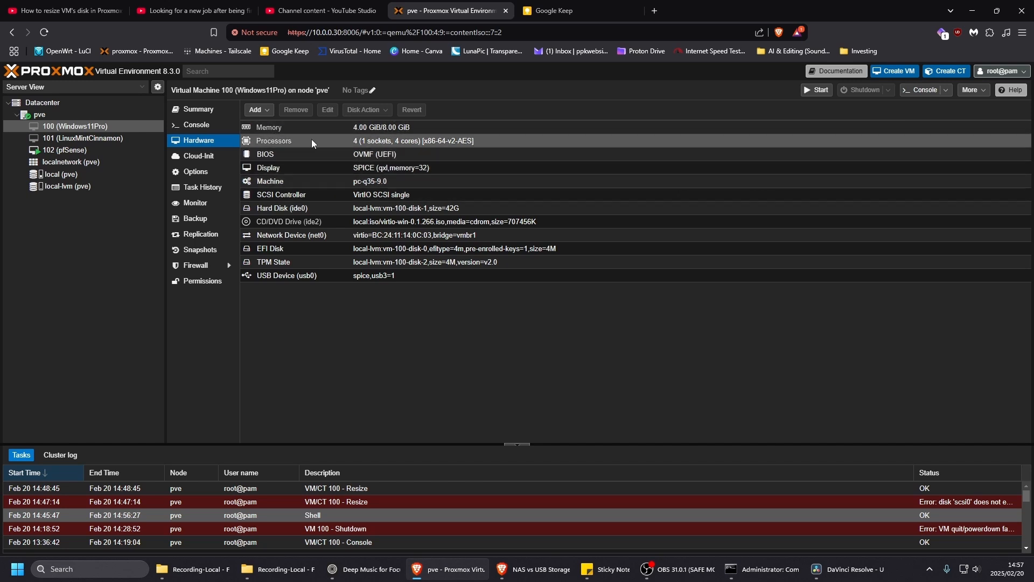
- Open a shell console on the pve node and move its window to a clear spot
click(66, 117)
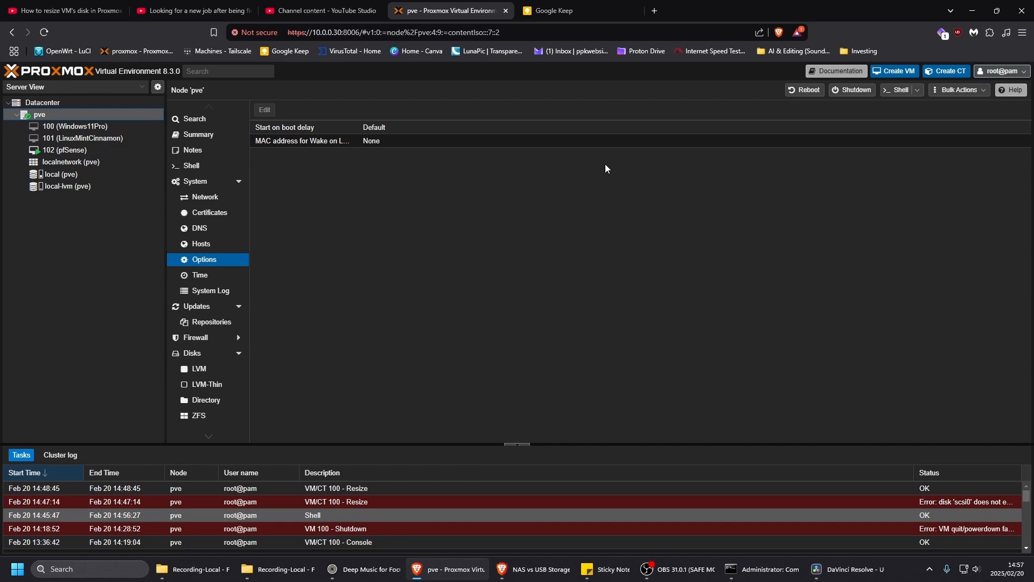
click(891, 93)
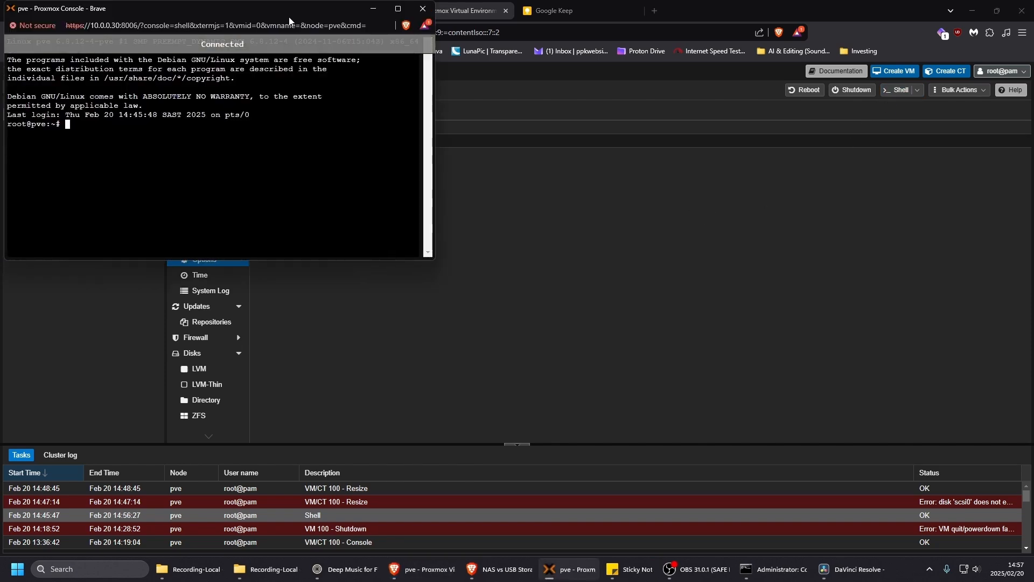
drag(287, 15, 451, 126)
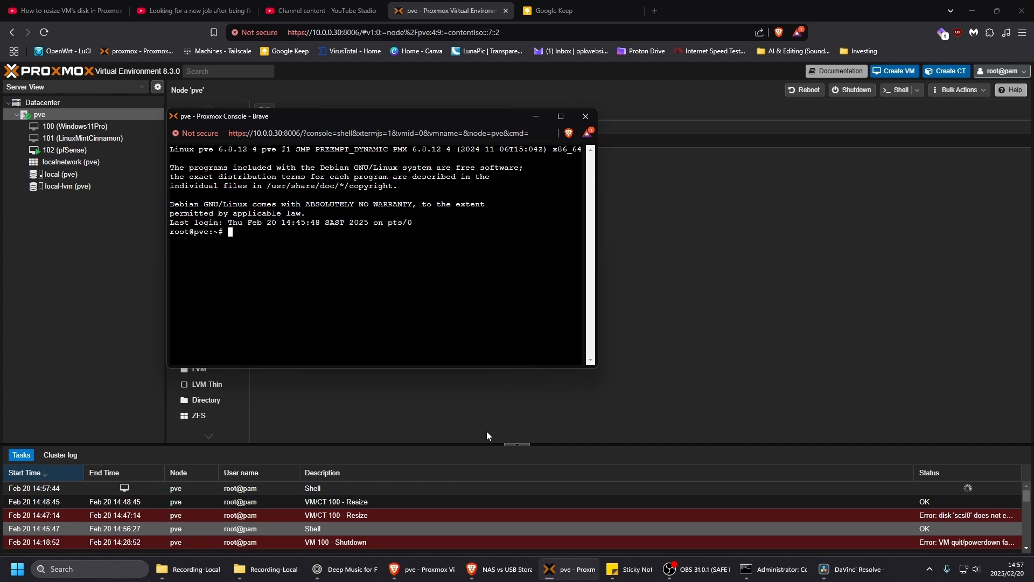
- Run the qm list command copied from the ChatGPT conversation in the shell and inspect the virtual machines' IDs, names and boot disk sizes
click(495, 572)
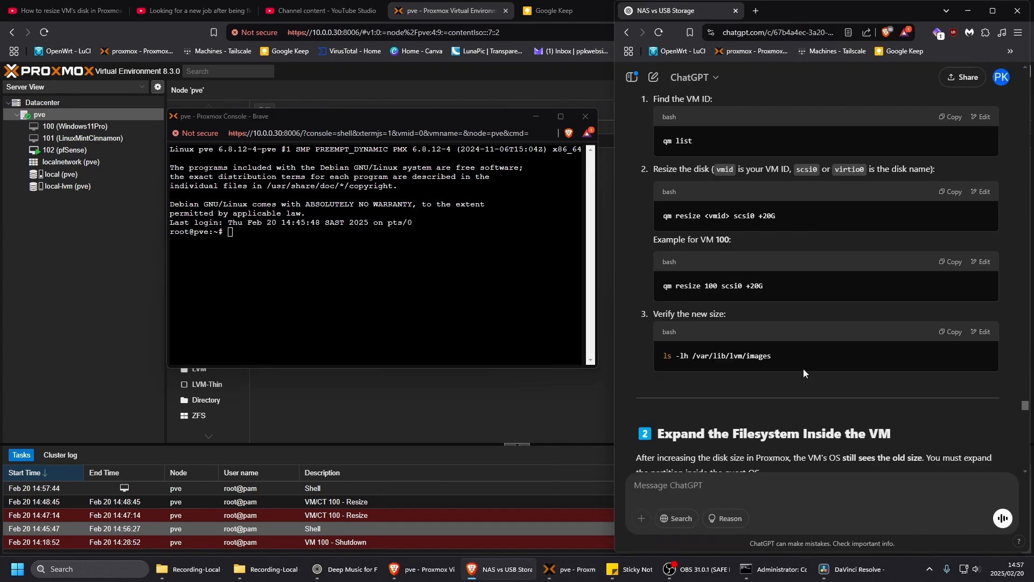
click(951, 118)
right_click(248, 243)
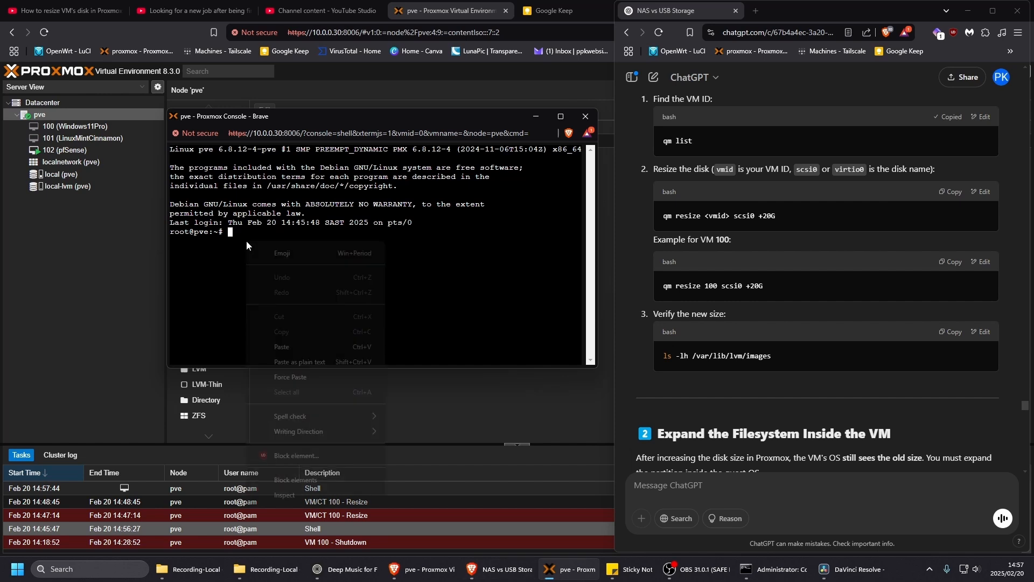
click(280, 347)
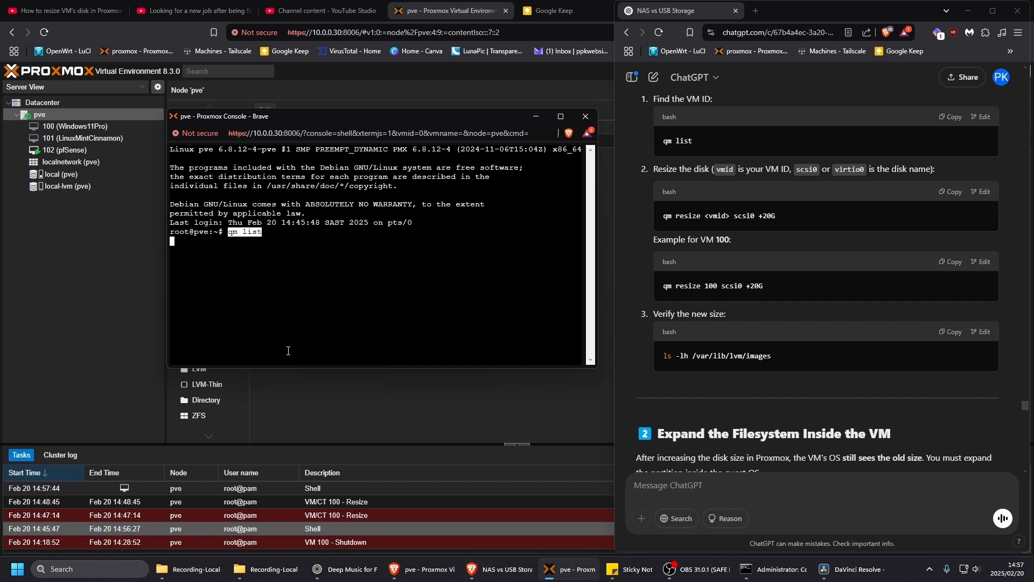
key(Return)
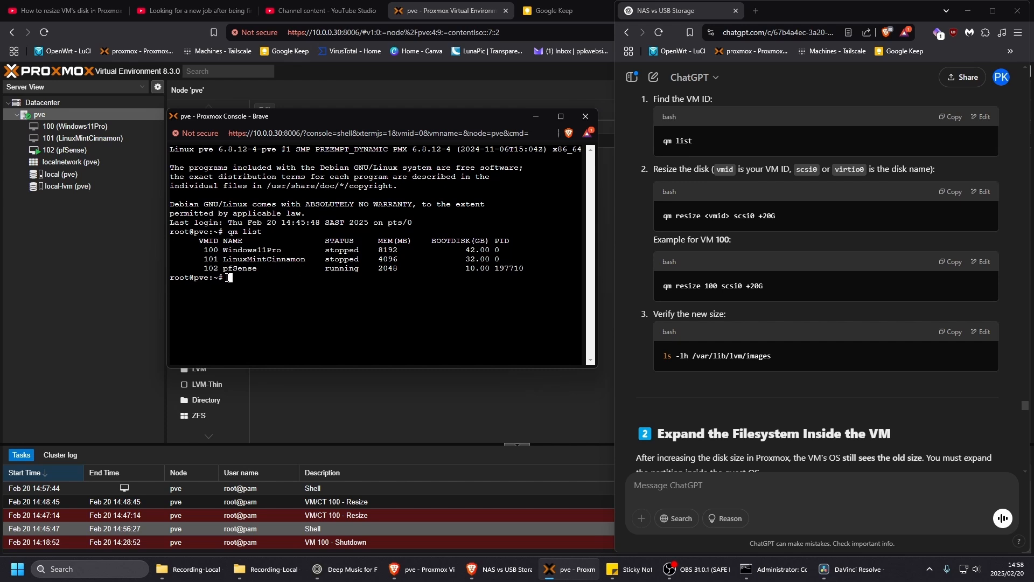
drag(225, 252, 326, 264)
double_click(469, 251)
double_click(468, 259)
drag(466, 268, 491, 250)
click(264, 267)
- Copy the example command qm resize 100 scsi0 +20G from the ChatGPT answer into the shell prompt
click(950, 262)
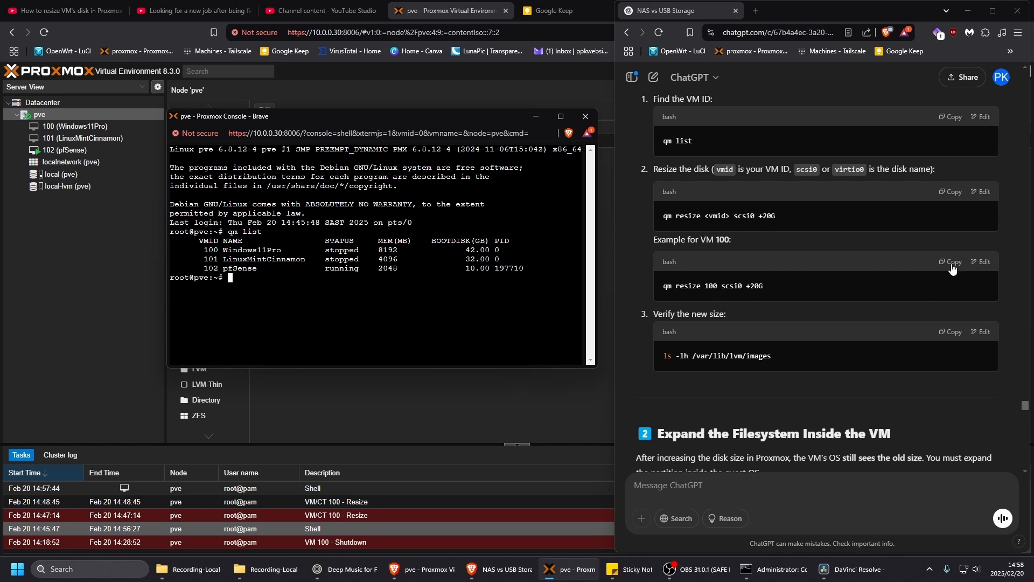
right_click(279, 288)
click(292, 398)
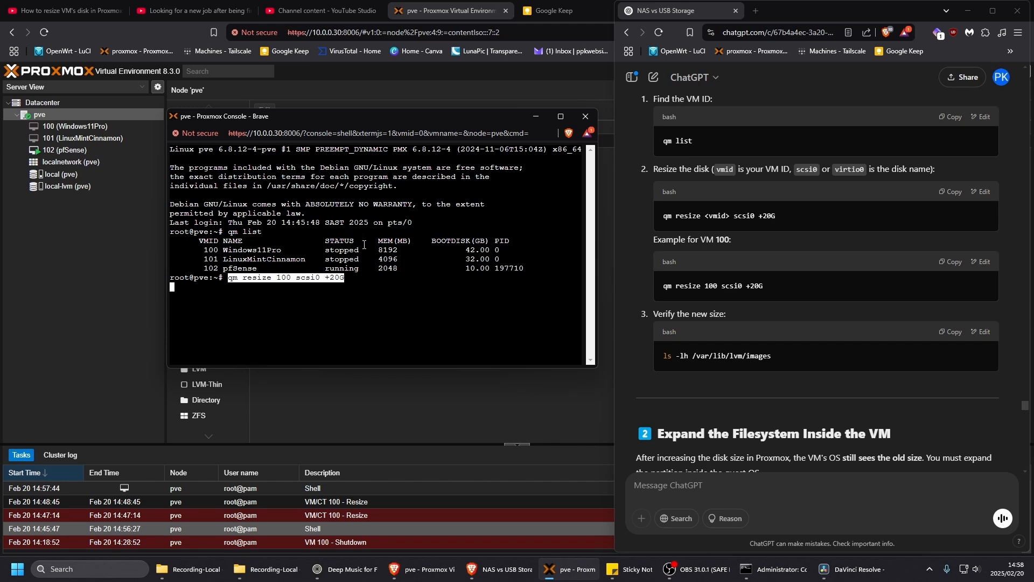
- Edit the pasted command to read qm resize 100 ide +8G and try to run it
key(Left)
key(Left)
key(Left)
key(Left)
key(Left)
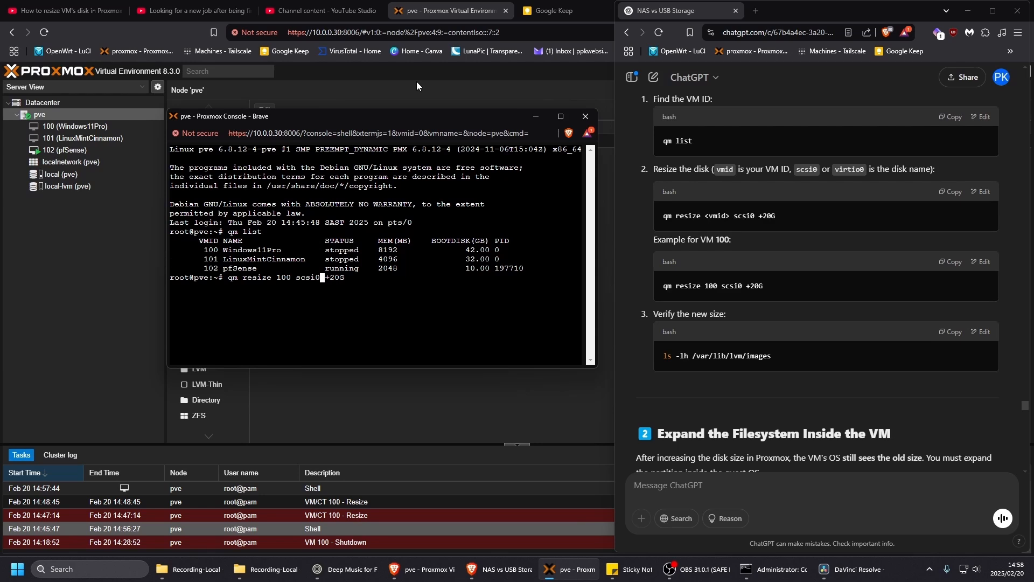
key(BackSpace)
key(BackSpace)
key(BackSpace)
key(BackSpace)
key(BackSpace)
text(ide)
key(Right)
key(Right)
key(Delete)
key(Delete)
text(8)
key(Return)
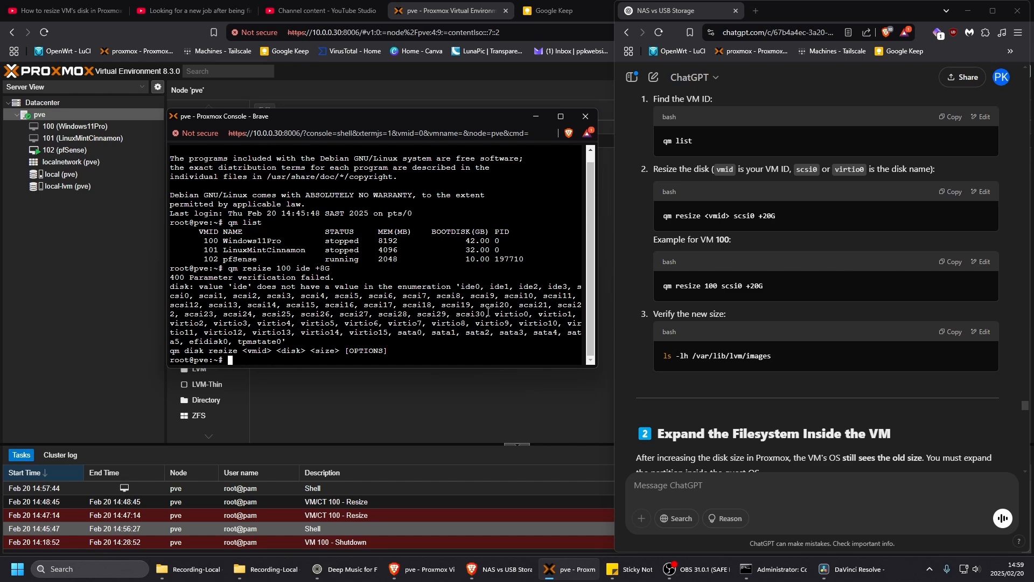
- Read through the ChatGPT conversation for the resize command with the correct disk name for VM 100
scroll(824, 339, down, 4)
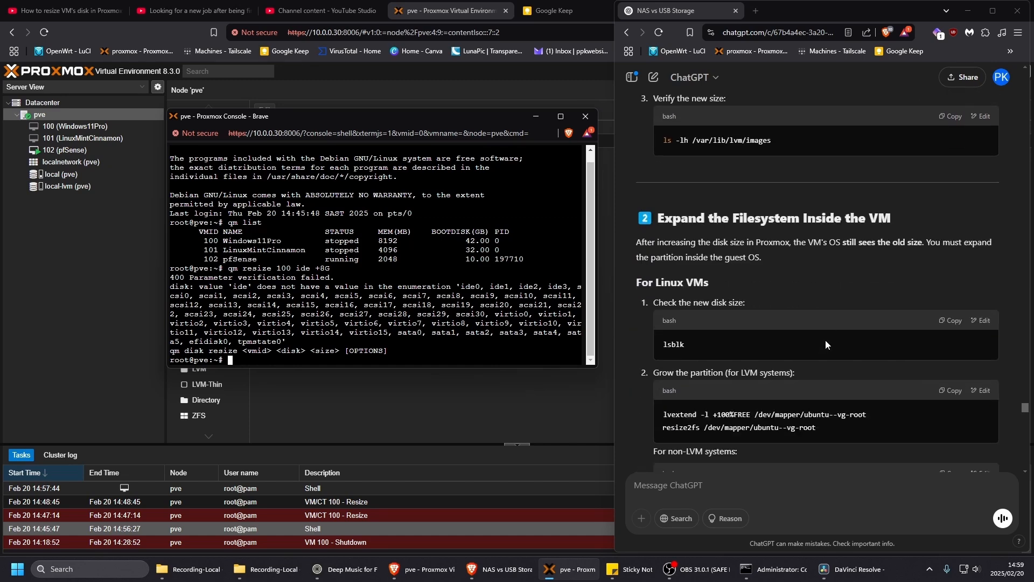
scroll(826, 342, down, 15)
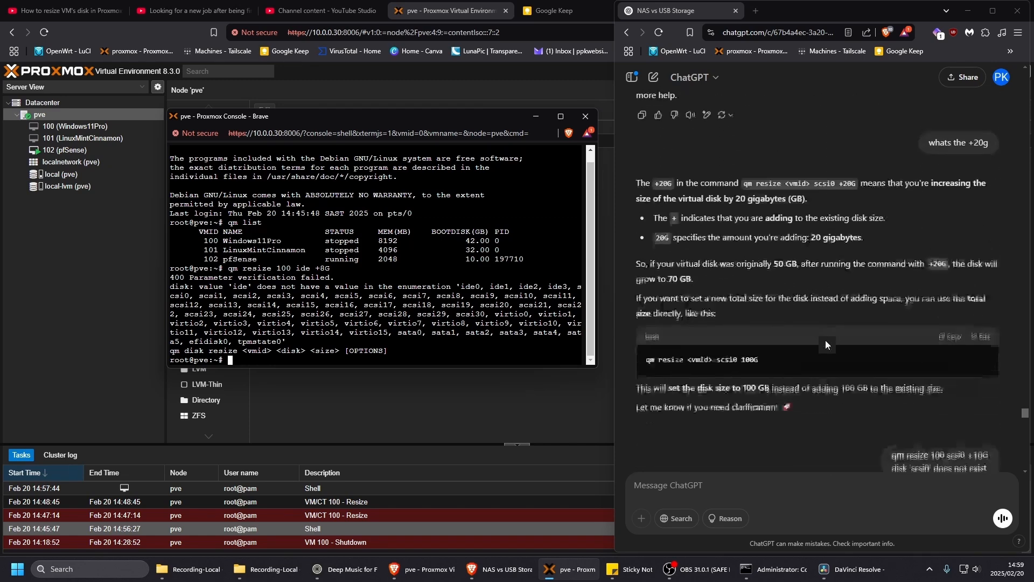
scroll(826, 344, down, 2)
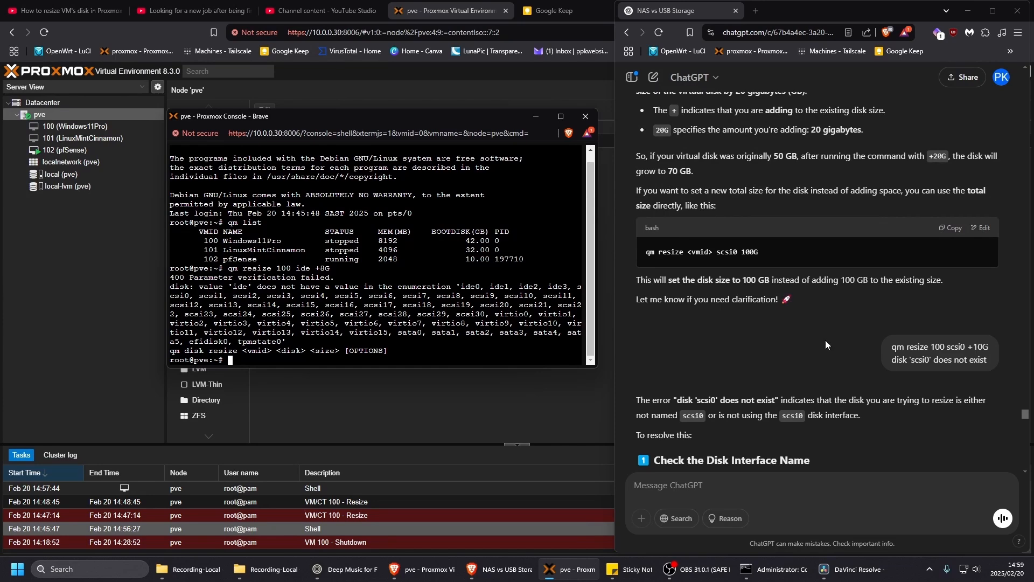
scroll(826, 344, down, 5)
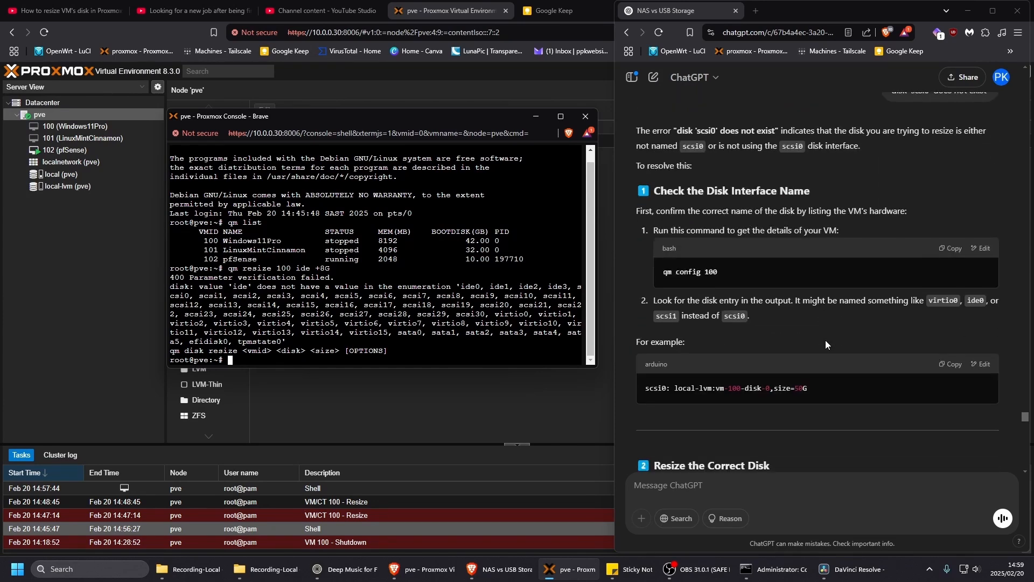
scroll(825, 340, down, 5)
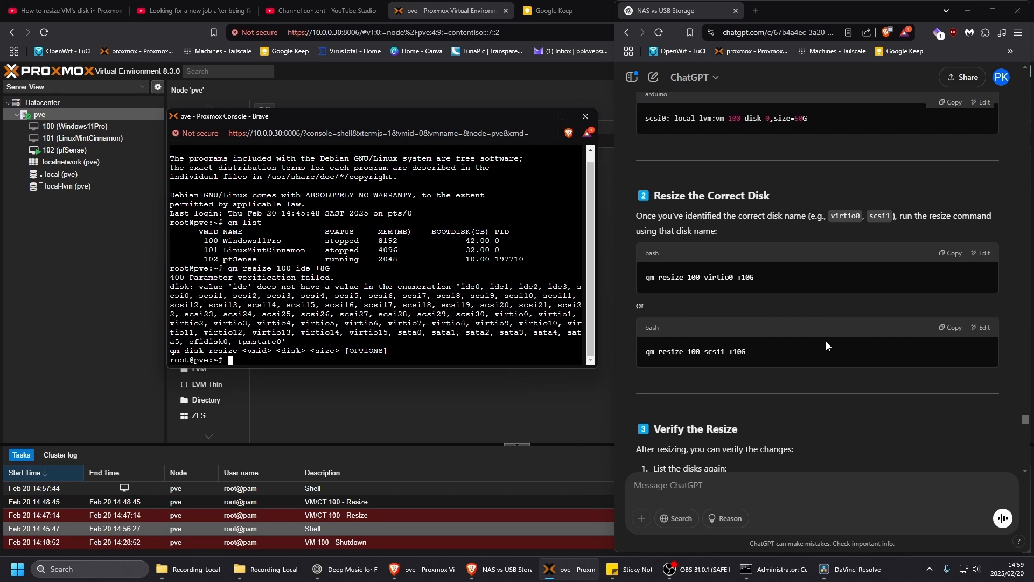
scroll(826, 345, down, 6)
scroll(827, 345, down, 14)
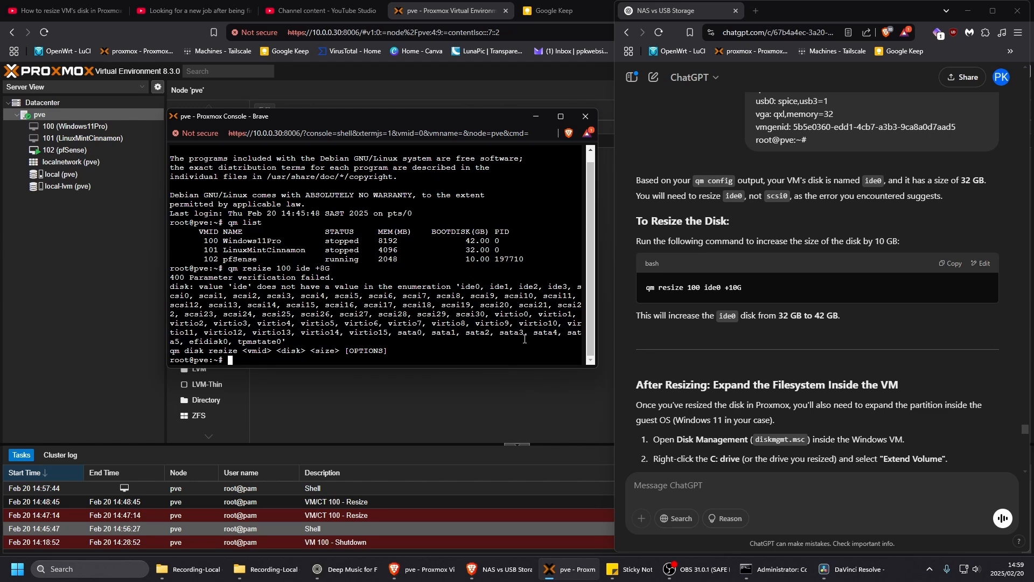
- Recall the resize command, correct the disk name to ide0 and run qm resize 100 ide0 +8G
key(Up)
key(Left)
key(Left)
key(Left)
key(Left)
key(Left)
key(Right)
text(0)
key(Return)
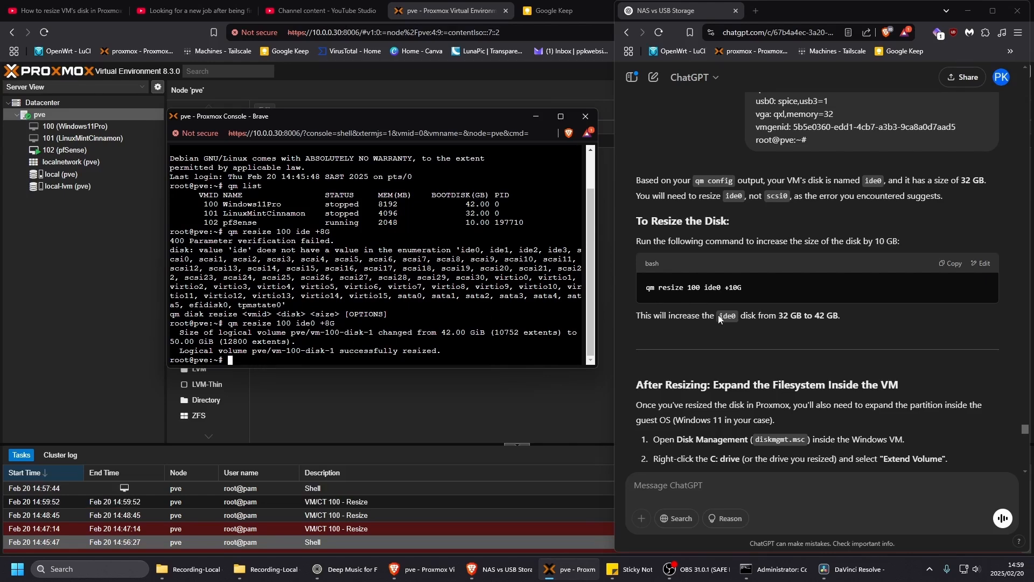
- Consult the ChatGPT verification instructions, then run qm list again to check the Windows11Pro boot disk size and status
scroll(872, 315, up, 2)
scroll(891, 315, up, 20)
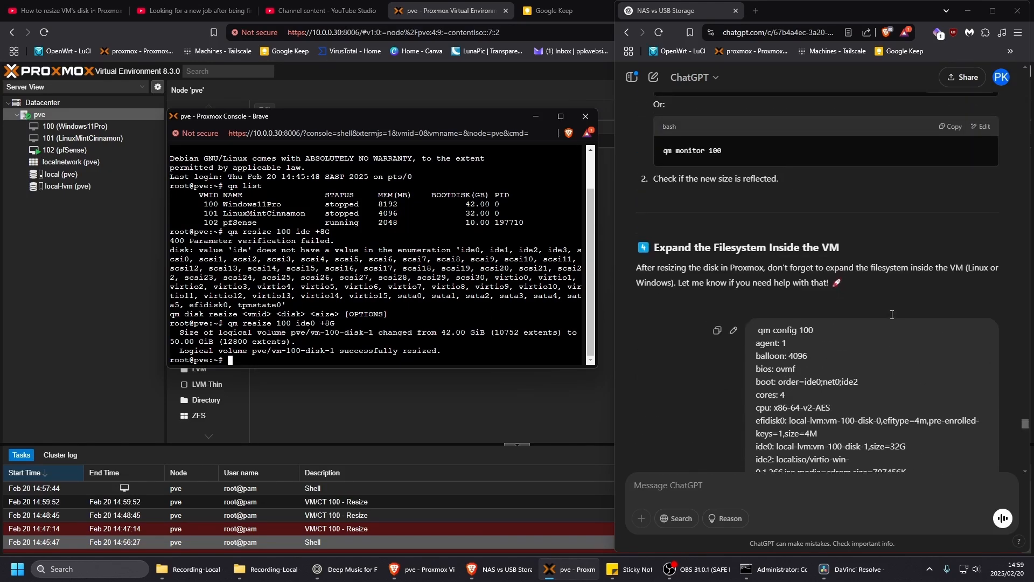
scroll(887, 312, up, 15)
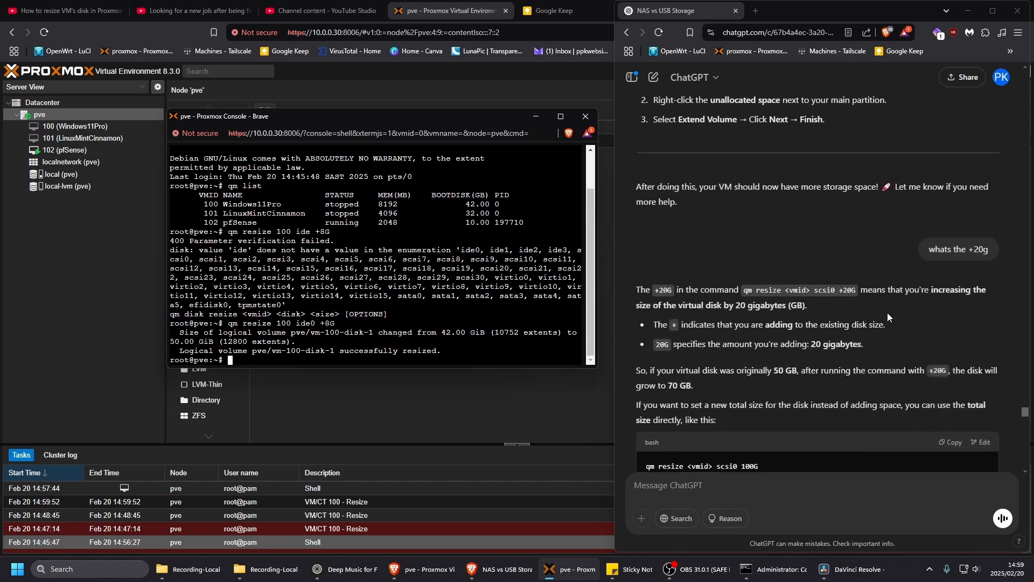
scroll(887, 315, up, 8)
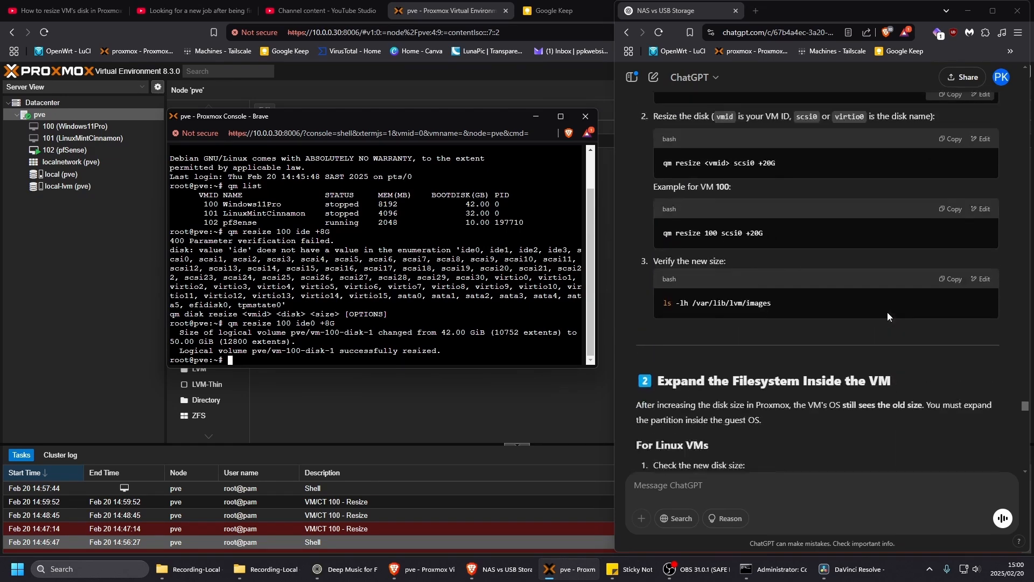
scroll(786, 281, down, 4)
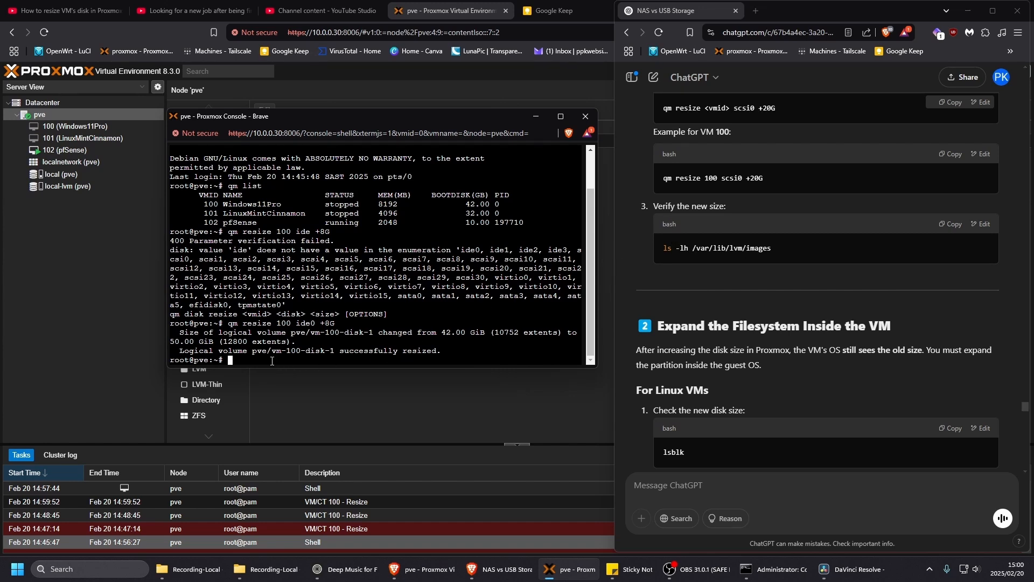
text(q)
key(Up)
key(Up)
key(Up)
key(Return)
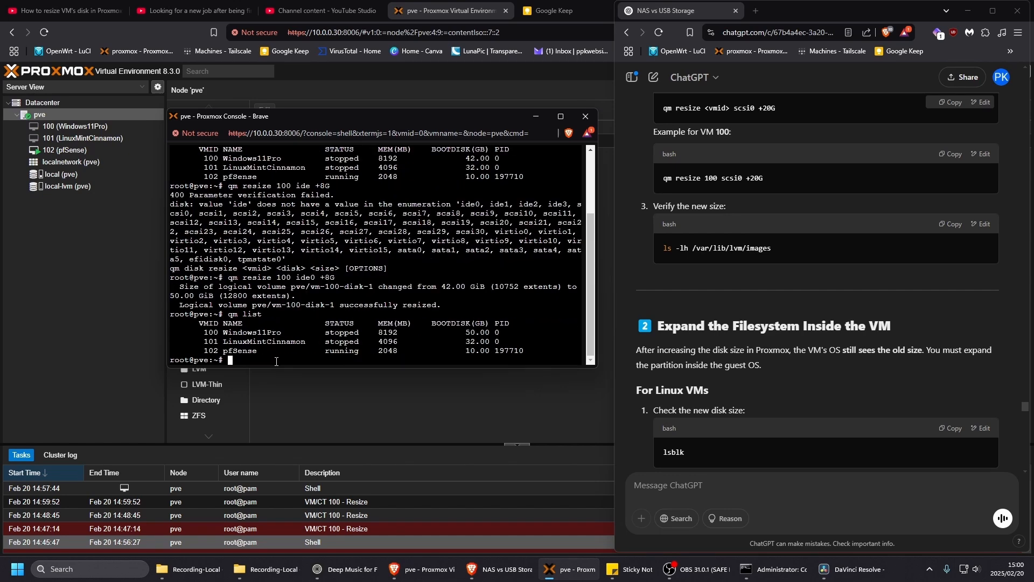
double_click(468, 332)
drag(321, 334, 371, 336)
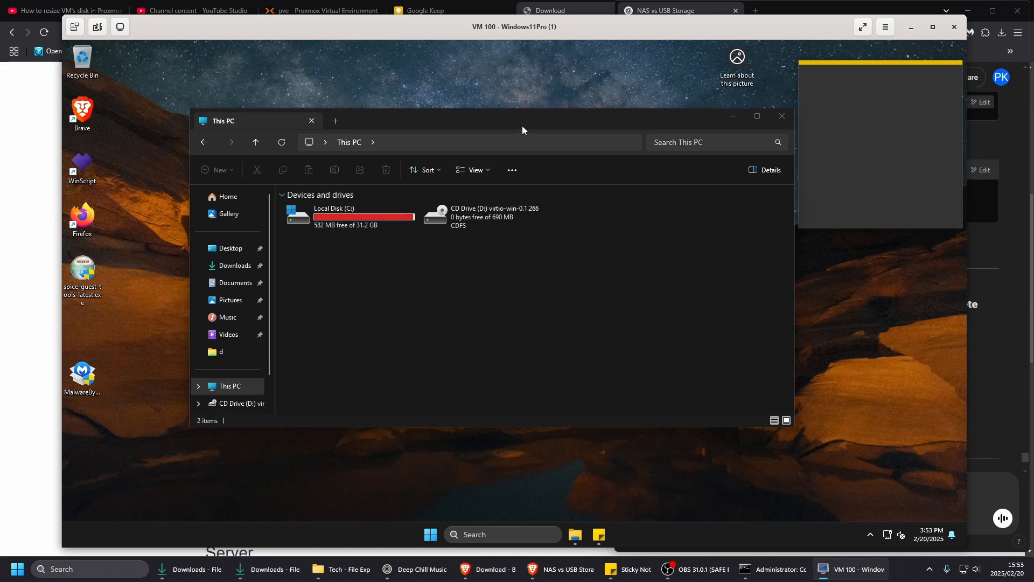
- In the Windows11Pro virtual machine, open Computer Management for This PC and display Disk Management
drag(523, 122, 501, 114)
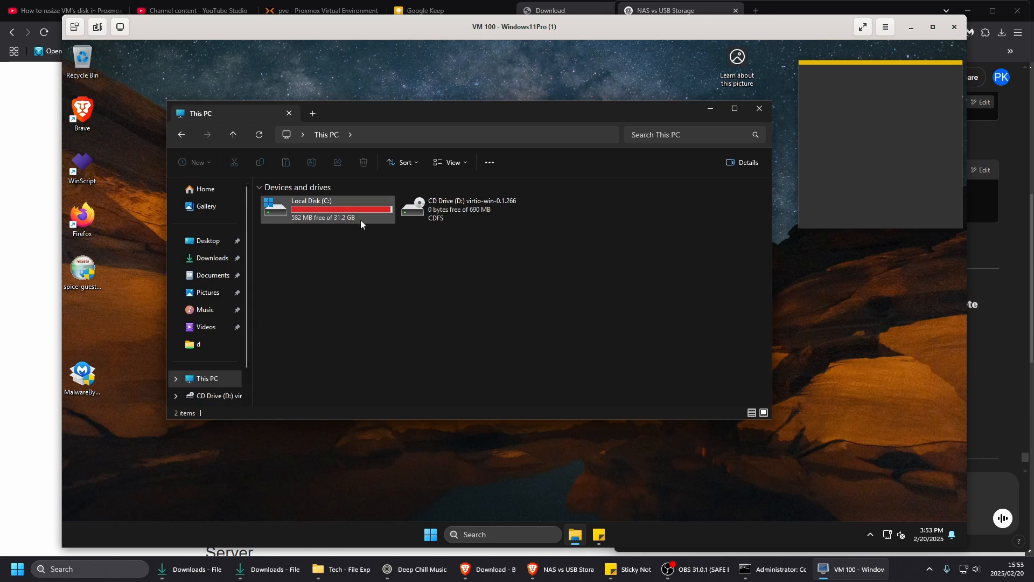
right_click(202, 383)
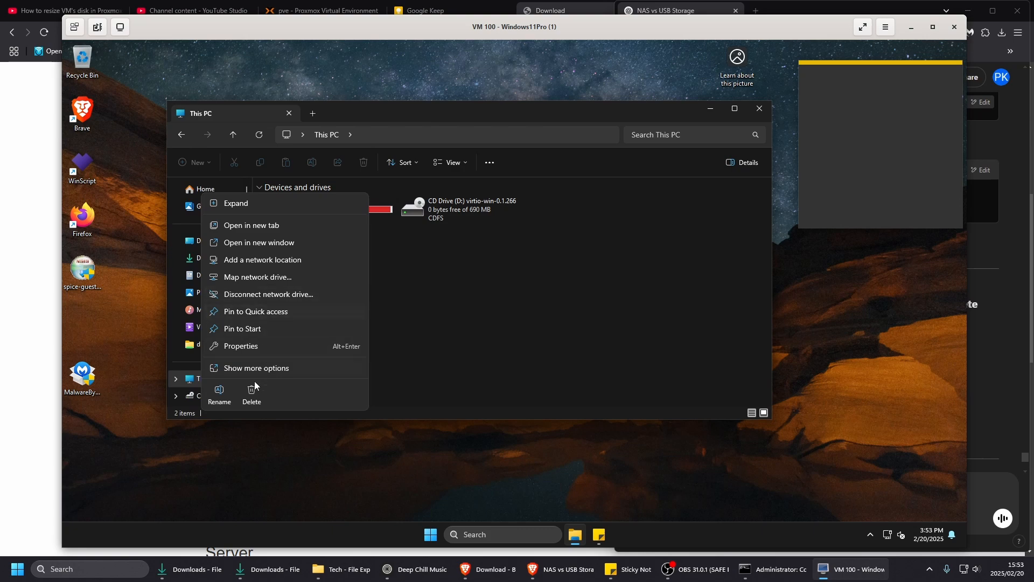
click(247, 368)
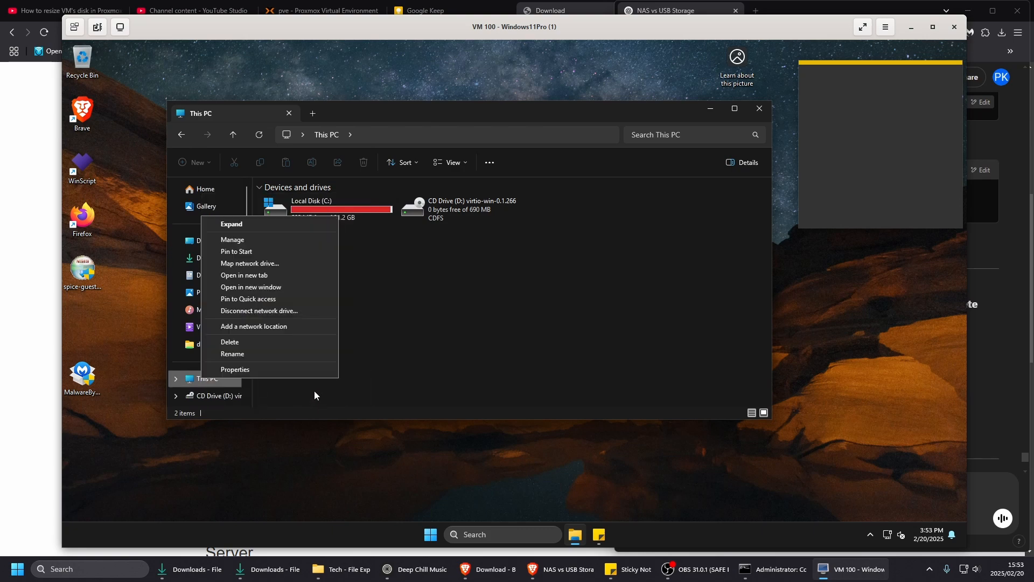
click(236, 240)
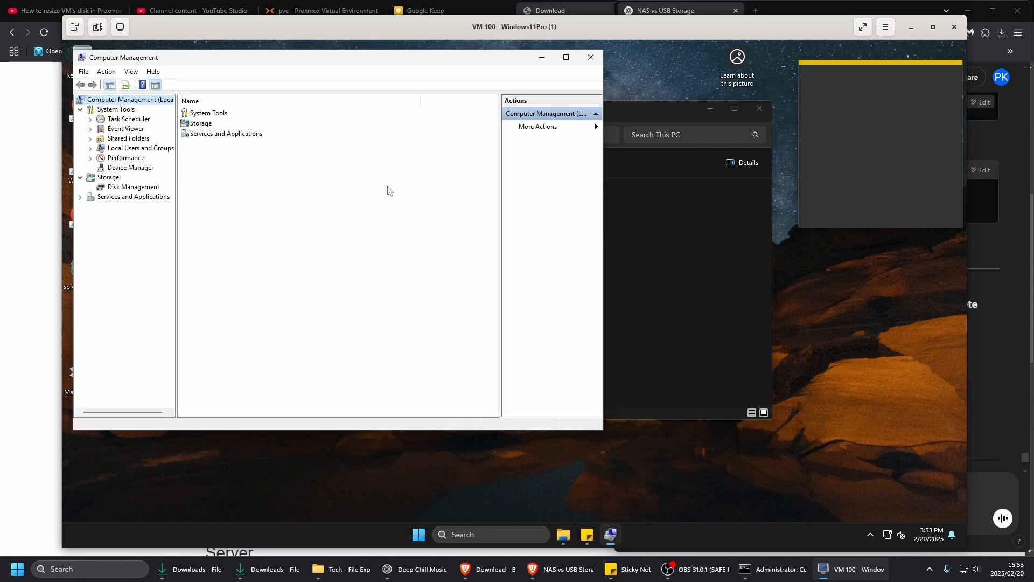
drag(362, 60, 481, 105)
click(253, 233)
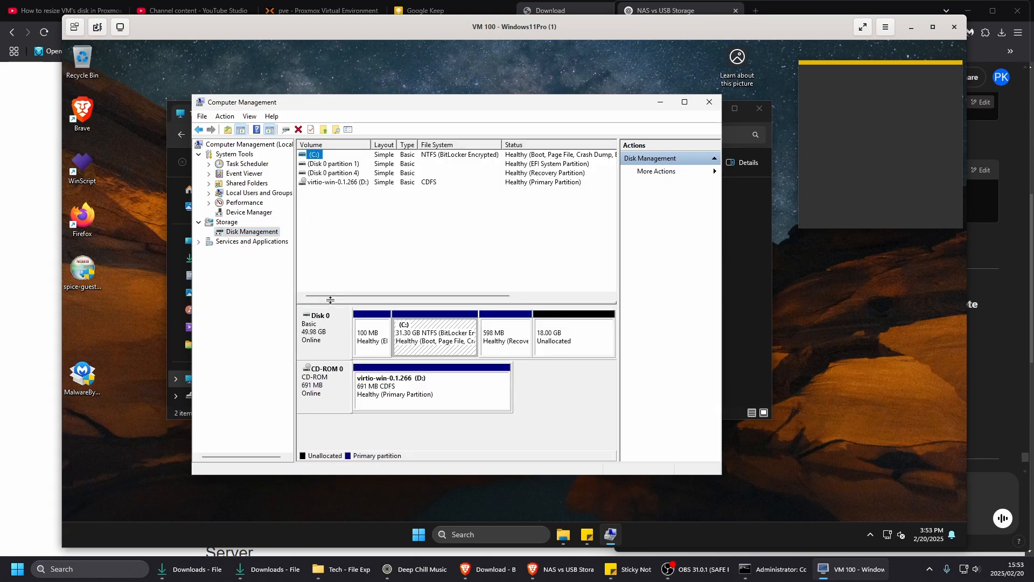
- Check which volume operations are available for the unallocated space and the C: partition on Disk 0
click(585, 337)
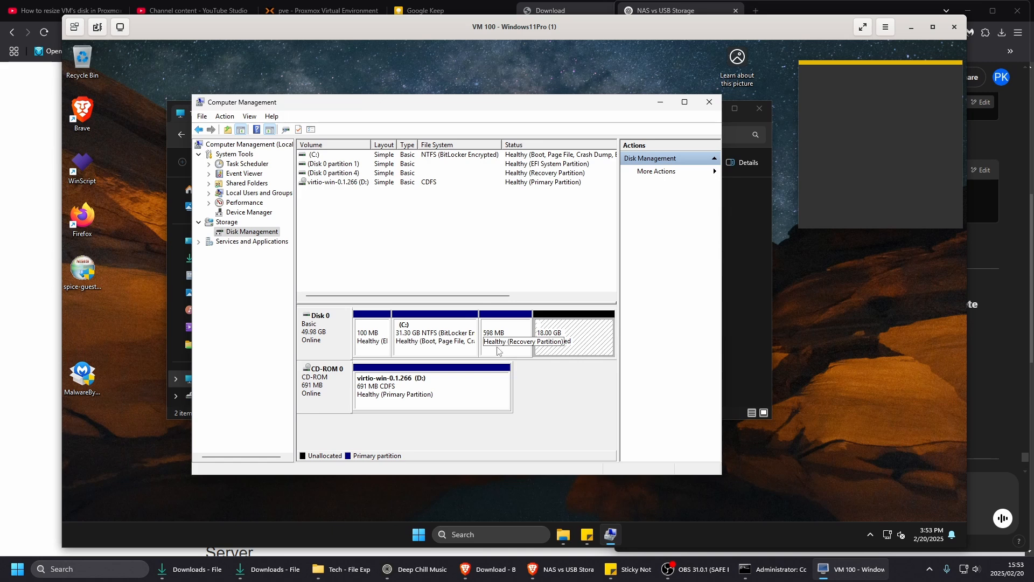
right_click(588, 336)
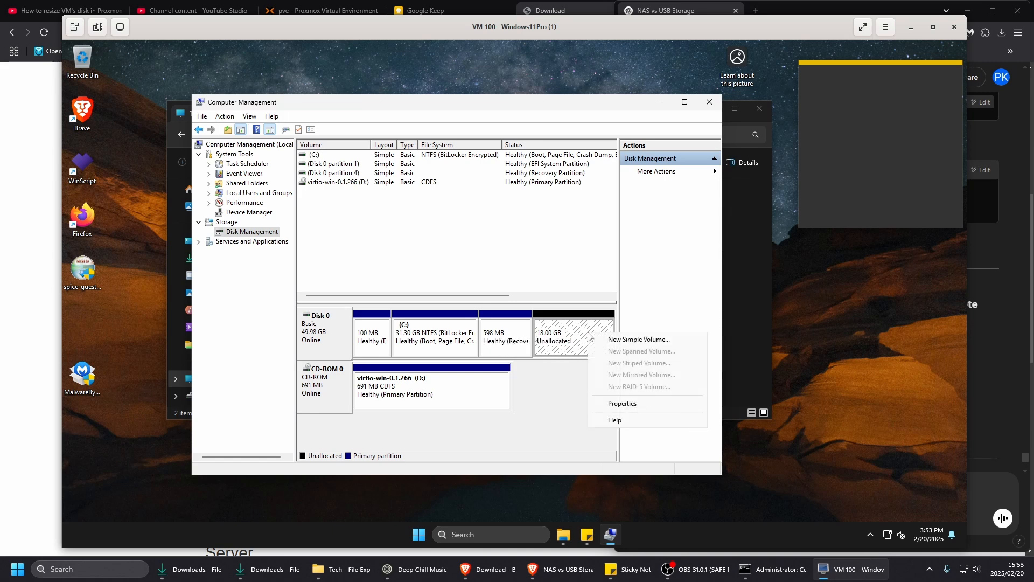
right_click(428, 327)
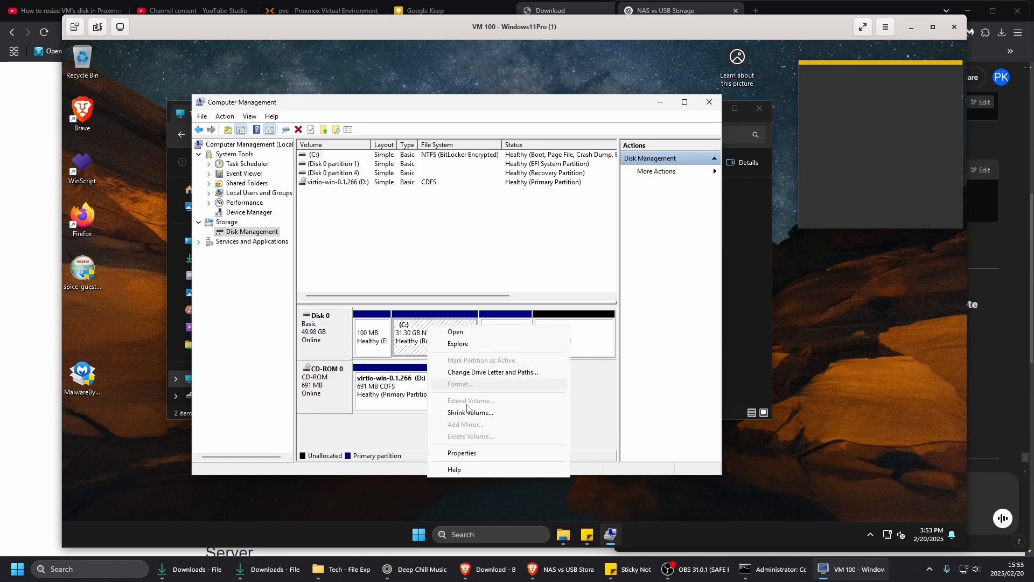
- Select the recovery partition on Disk 0 in Disk Management, and launch Command Prompt as administrator inside the virtual machine
click(510, 349)
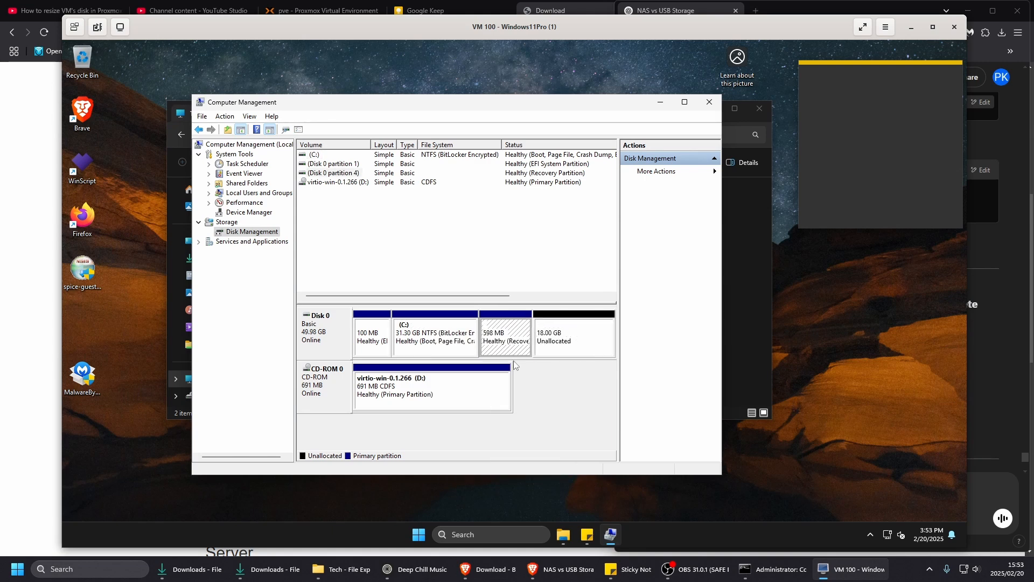
drag(545, 106, 497, 95)
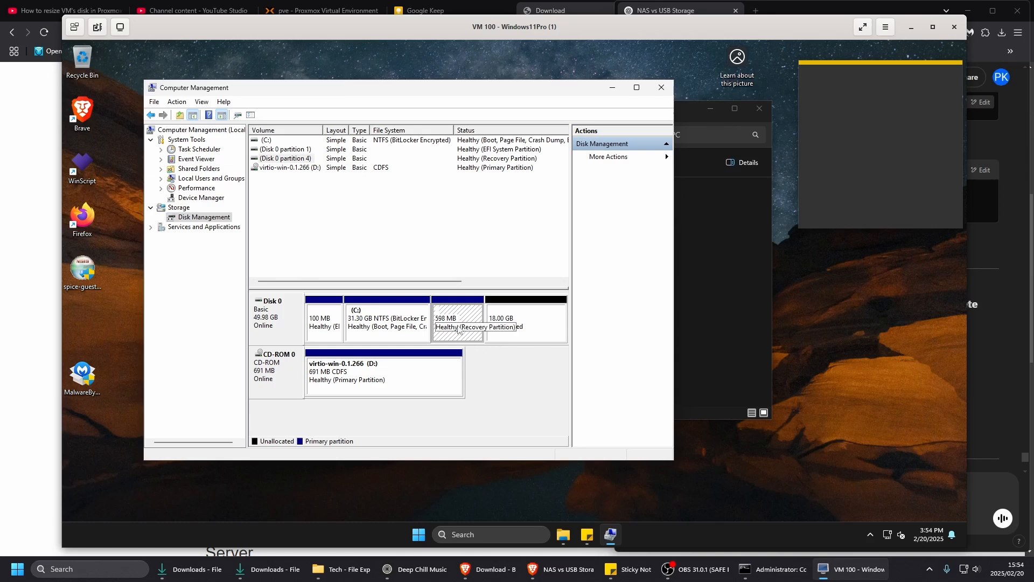
click(481, 536)
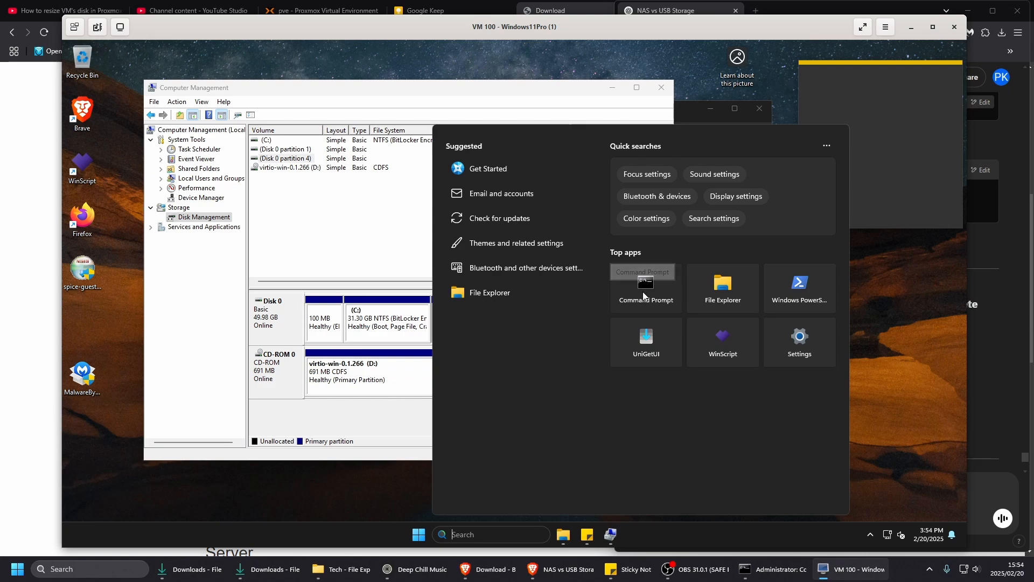
click(639, 296)
right_click(640, 292)
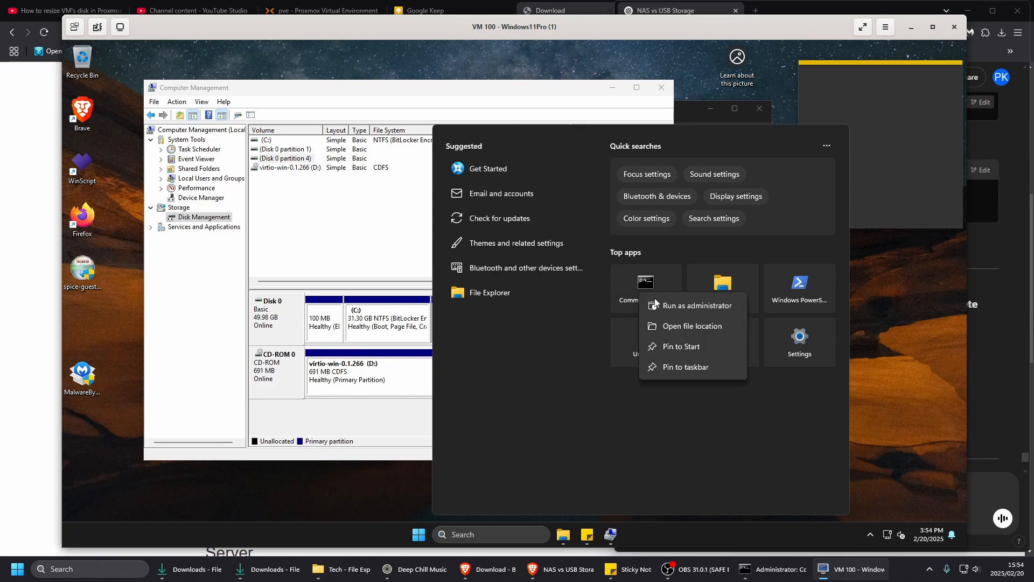
click(670, 304)
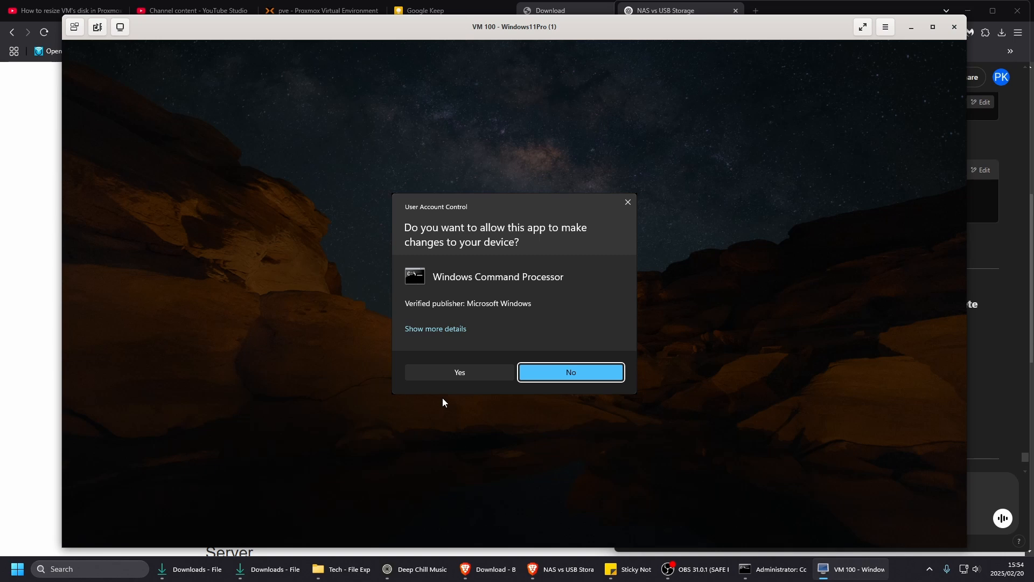
click(460, 373)
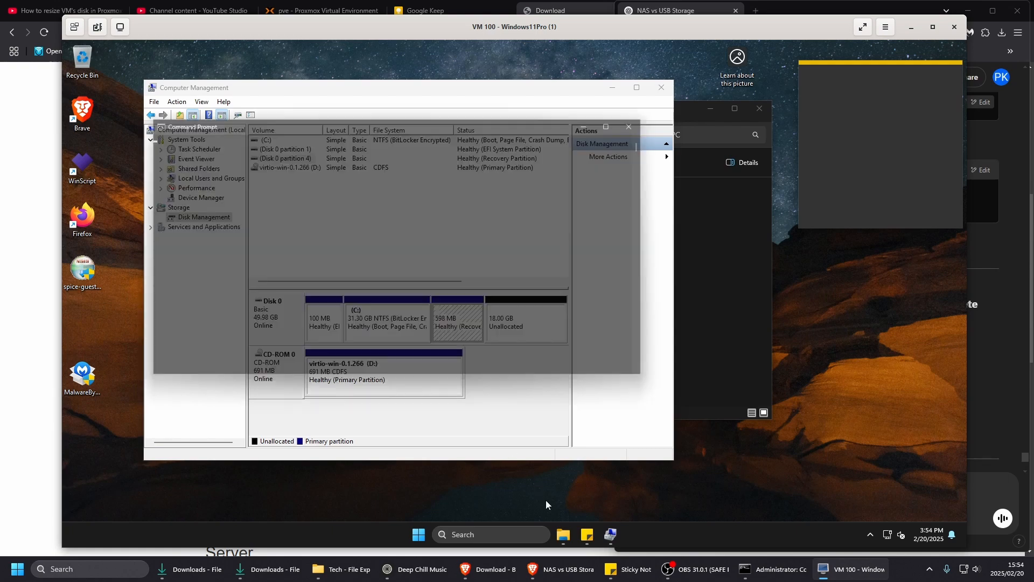
- Check the capacity and free space of Local Disk (C:) under This PC, then close File Explorer
click(553, 536)
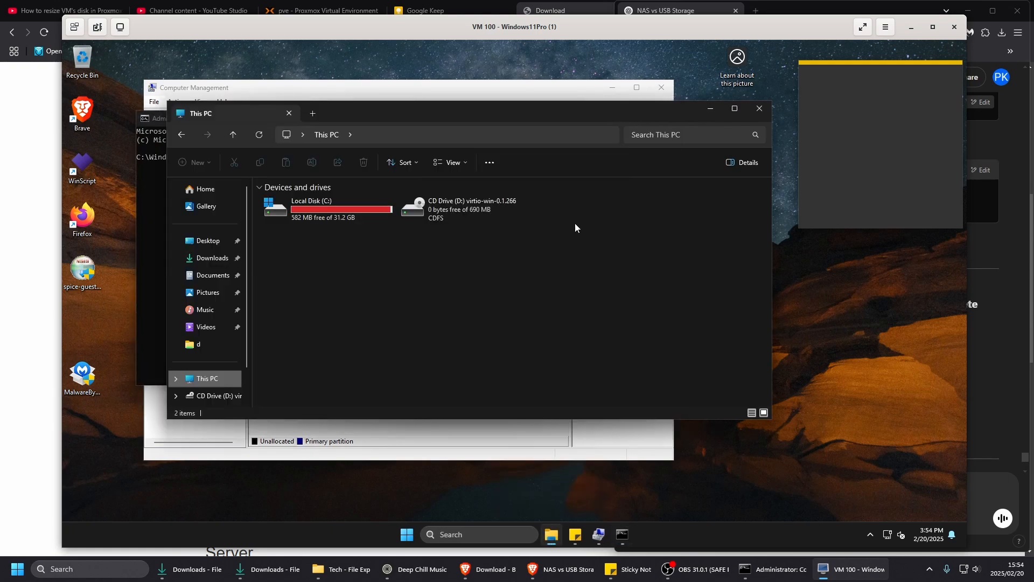
click(318, 214)
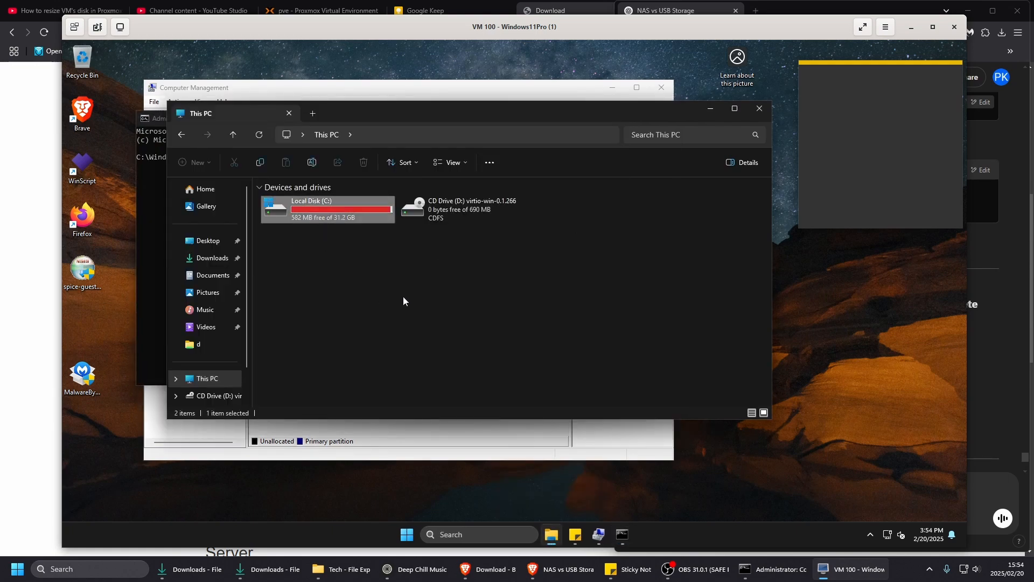
click(760, 109)
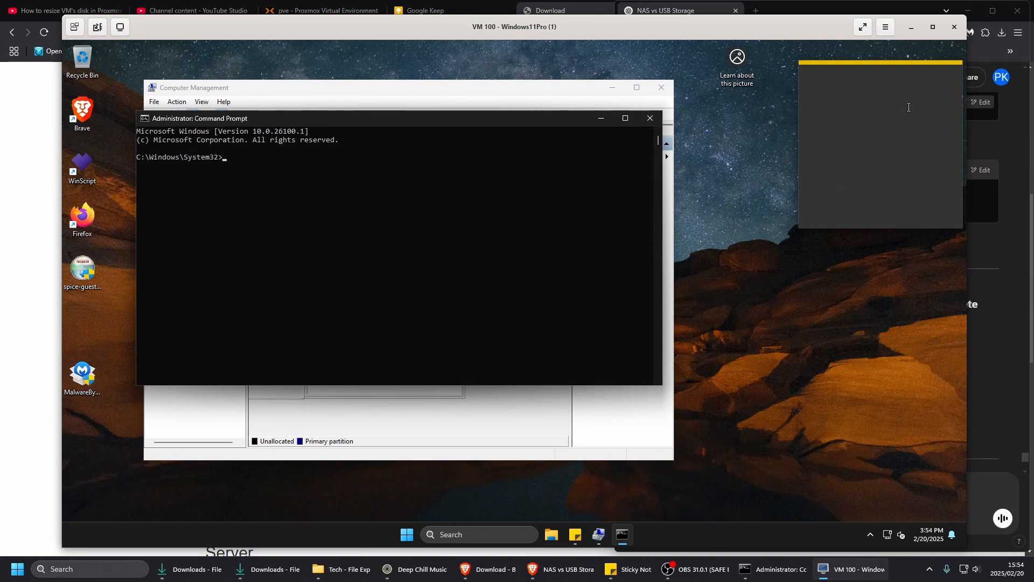
- Close Sticky Notes and minimize Computer Management so that only the administrator Command Prompt stays on the virtual machine's desktop
click(937, 79)
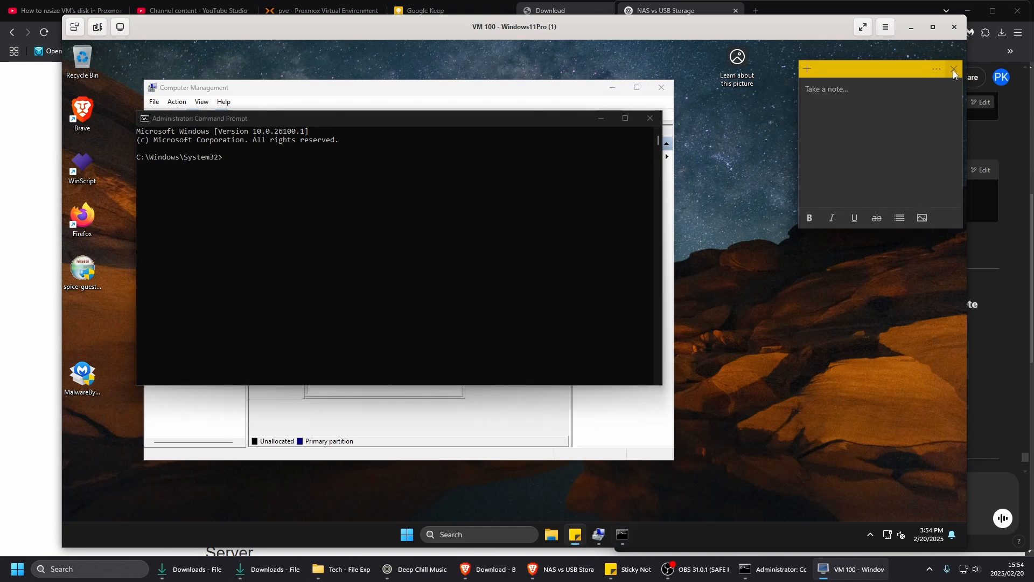
click(946, 127)
click(341, 107)
click(612, 88)
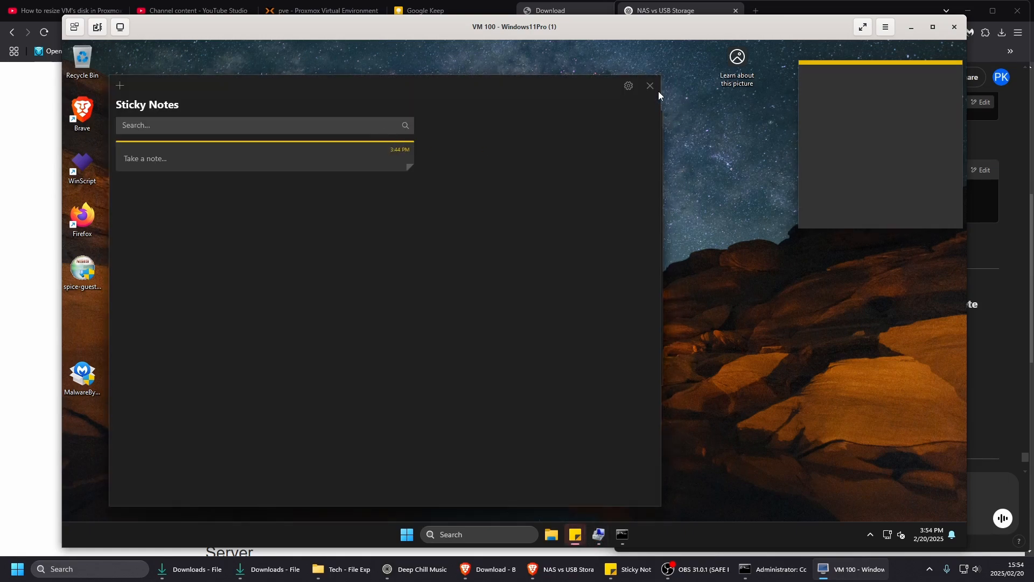
click(650, 86)
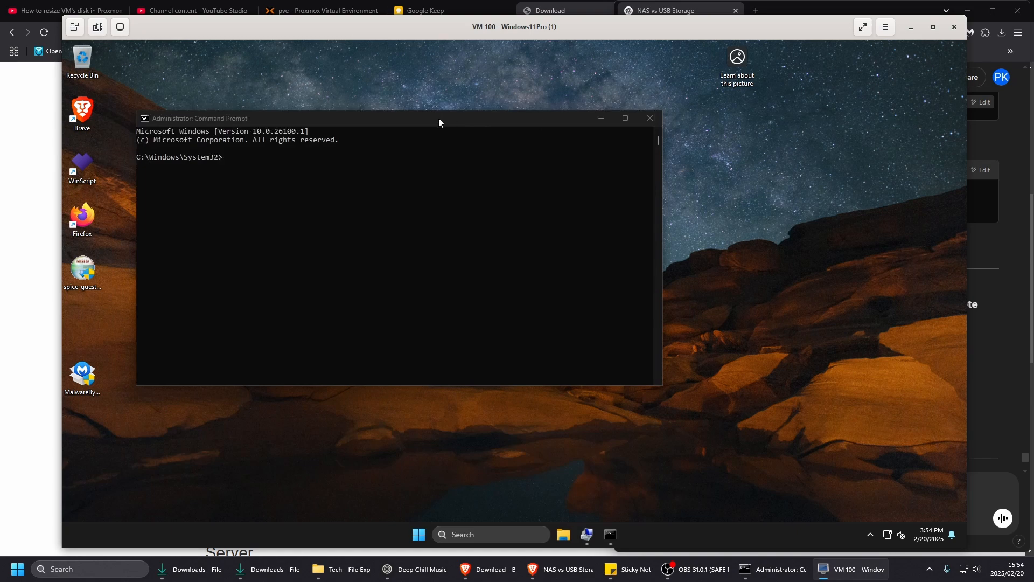
drag(439, 122, 454, 132)
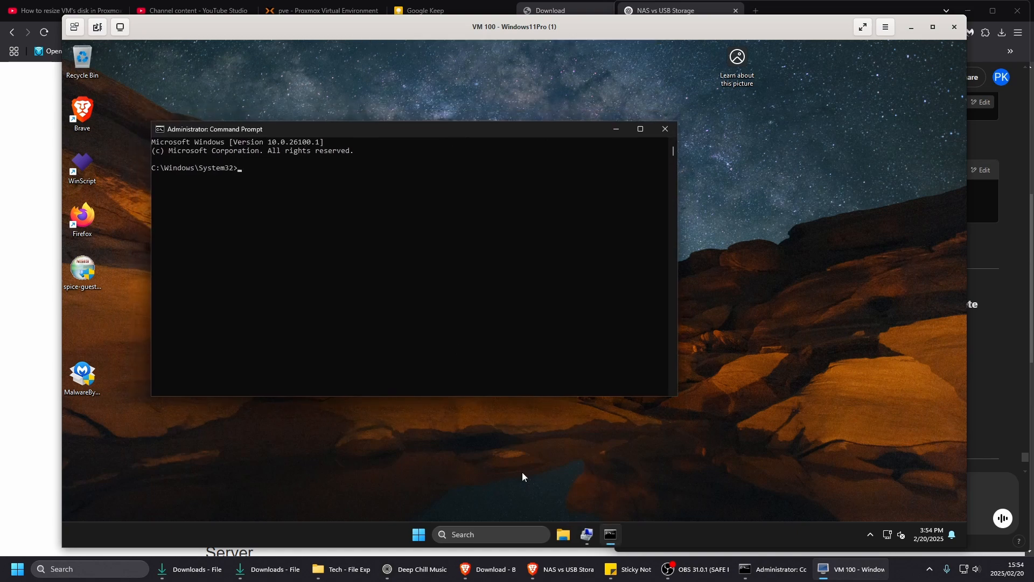
- Move the Command Prompt window clear of the browser and review ChatGPT's Option 1 instructions for deleting the recovery partition
click(574, 572)
drag(522, 130, 451, 175)
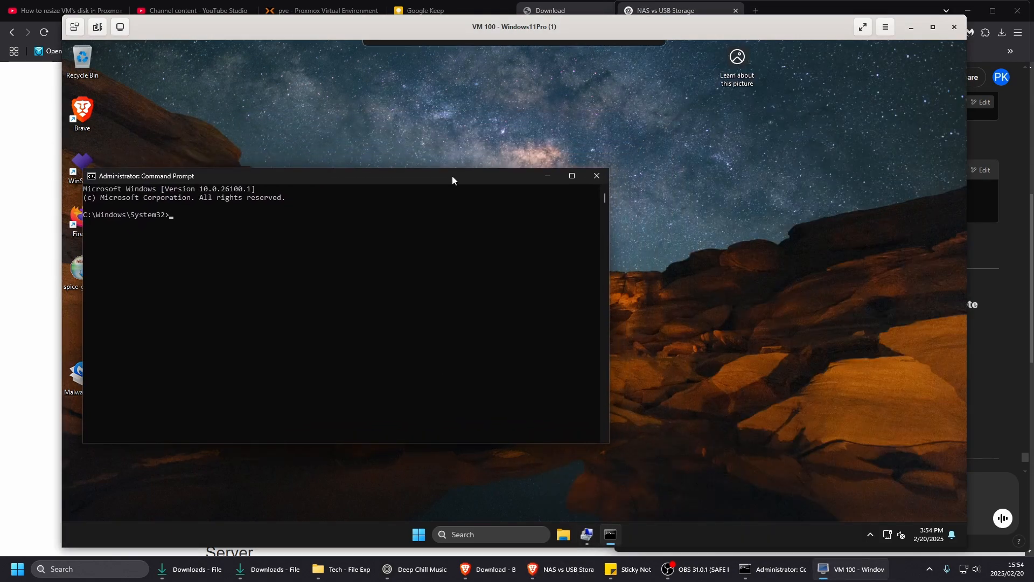
click(560, 575)
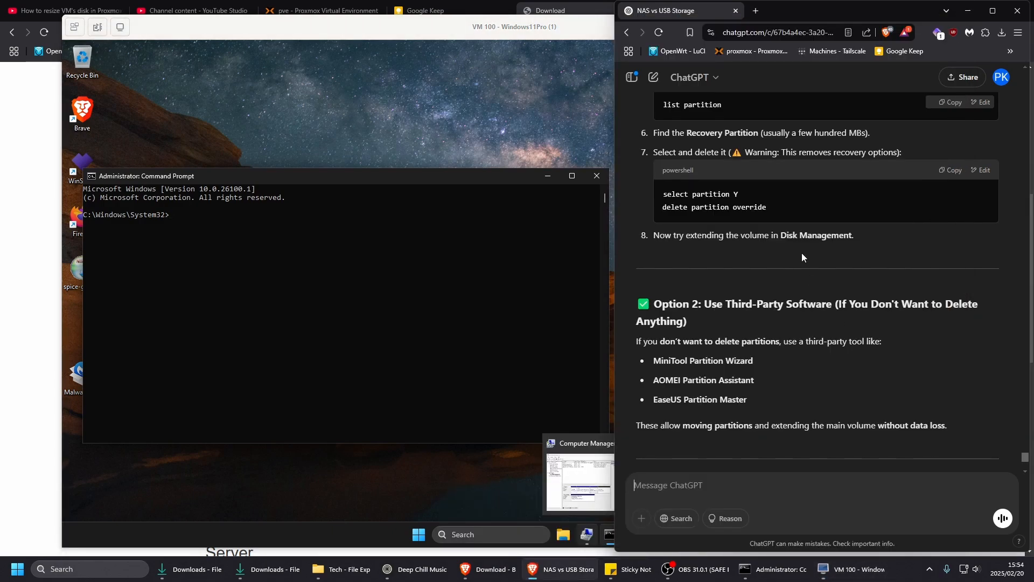
scroll(801, 253, up, 1)
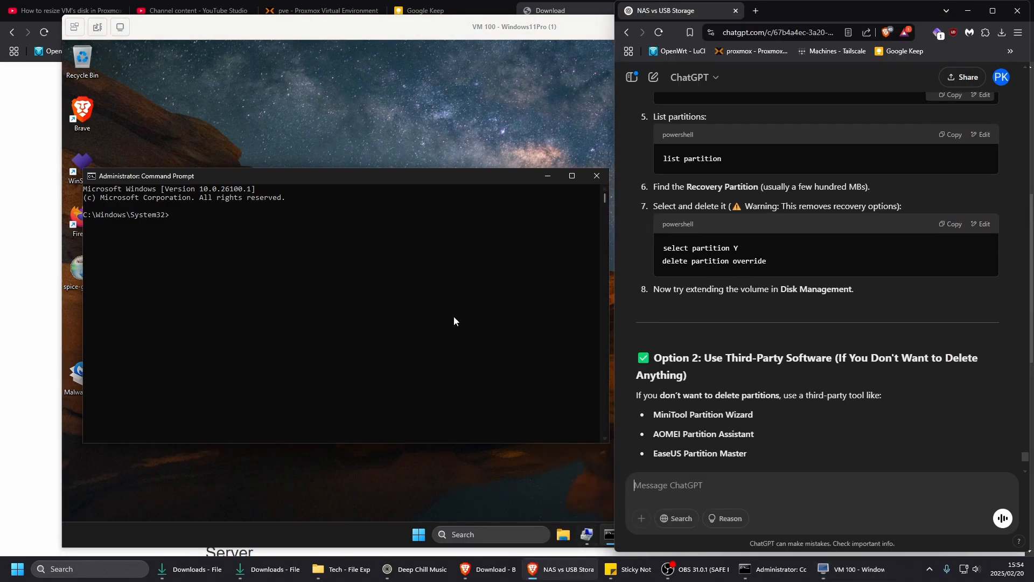
scroll(788, 321, up, 5)
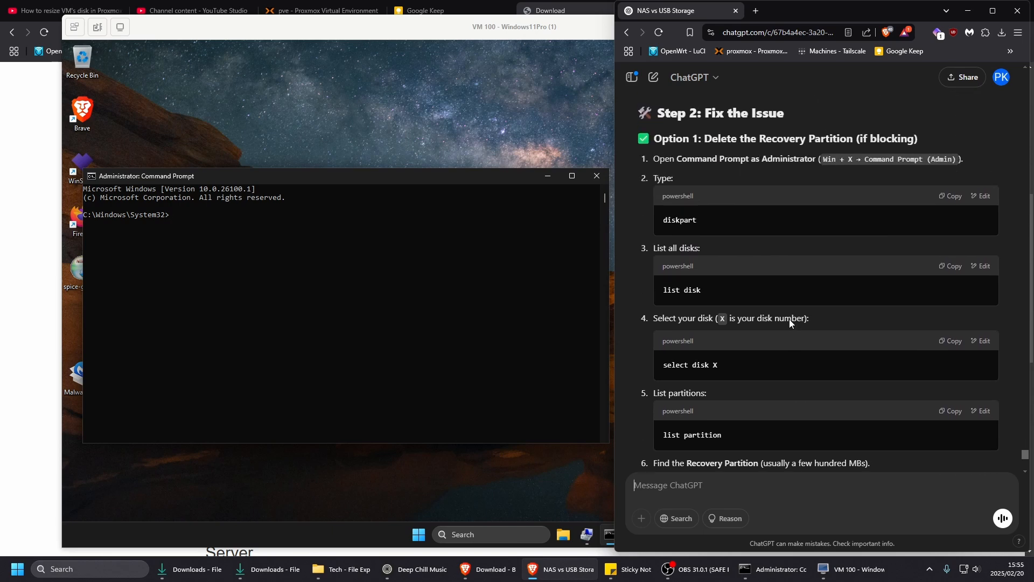
scroll(789, 319, down, 1)
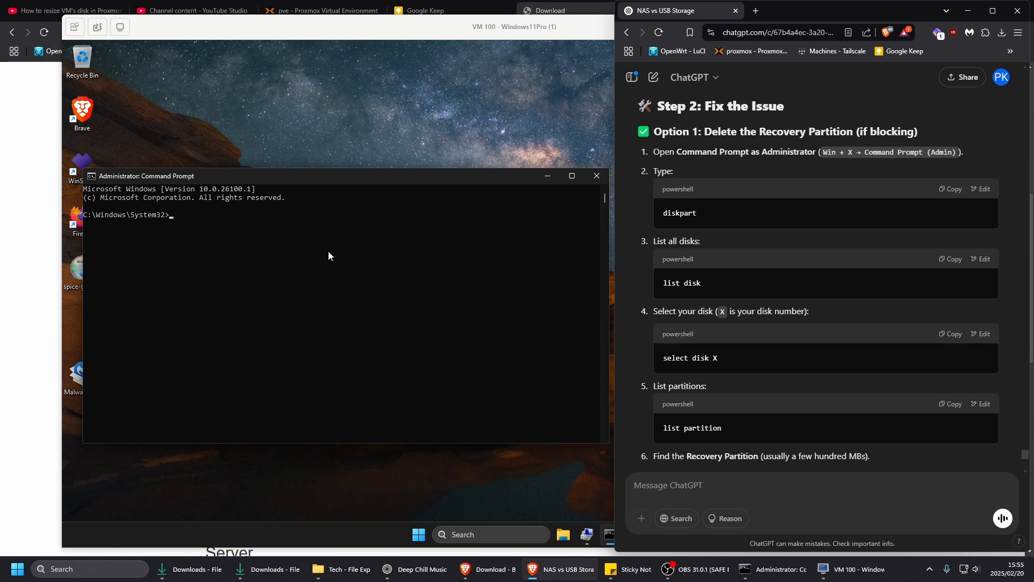
- Start diskpart in the virtual machine's administrator Command Prompt and run list disk
text(dis)
click(222, 242)
text(disk)
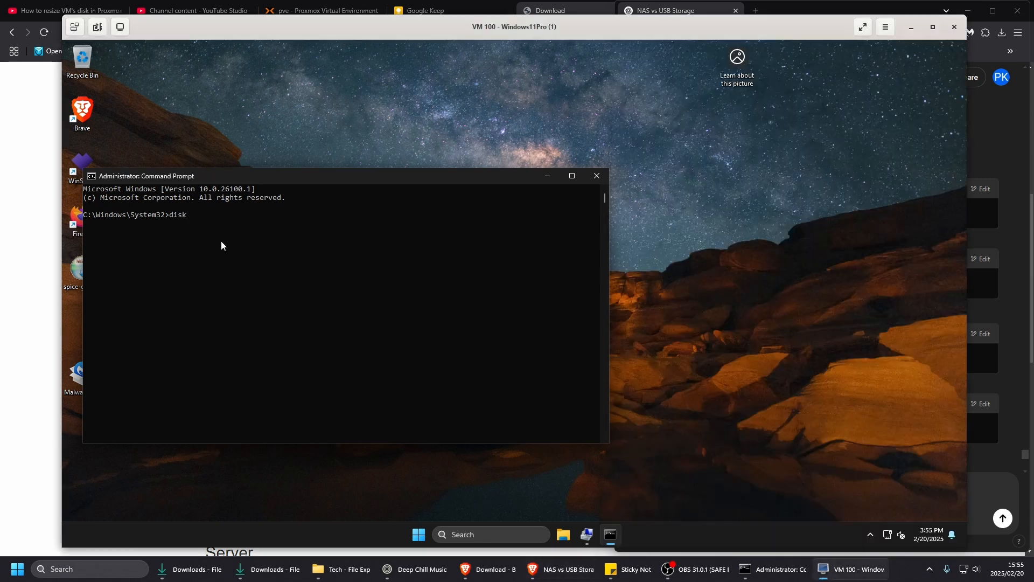
text(part)
key(Return)
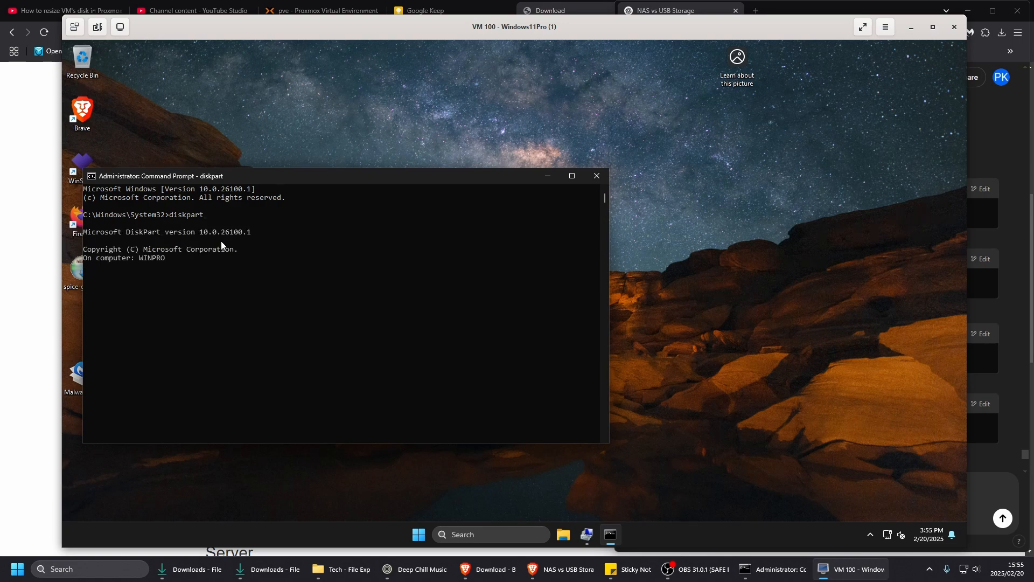
text(list disk)
key(Return)
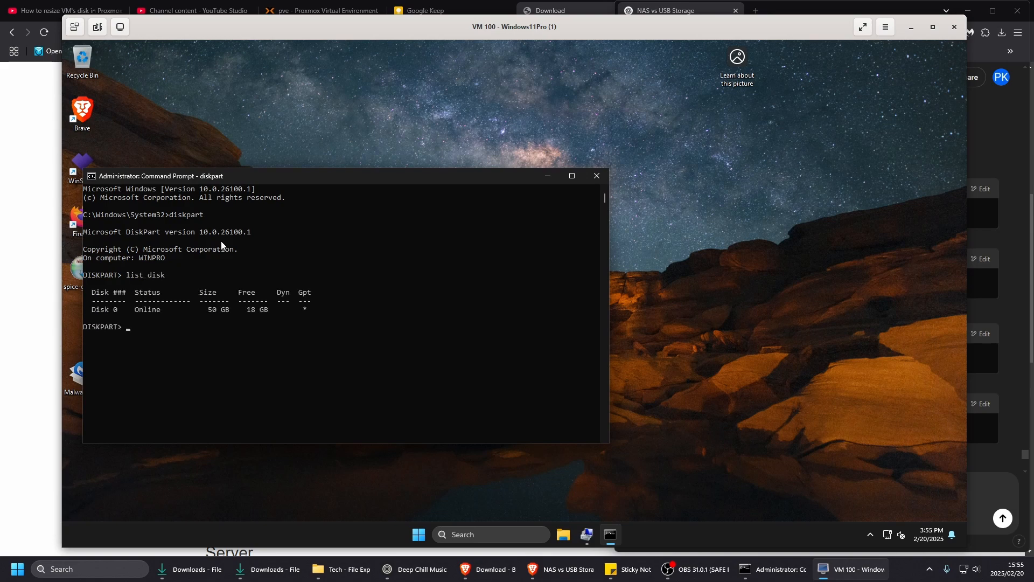
- Consult the disk selection instruction in ChatGPT and run select disk 0 in diskpart
click(567, 570)
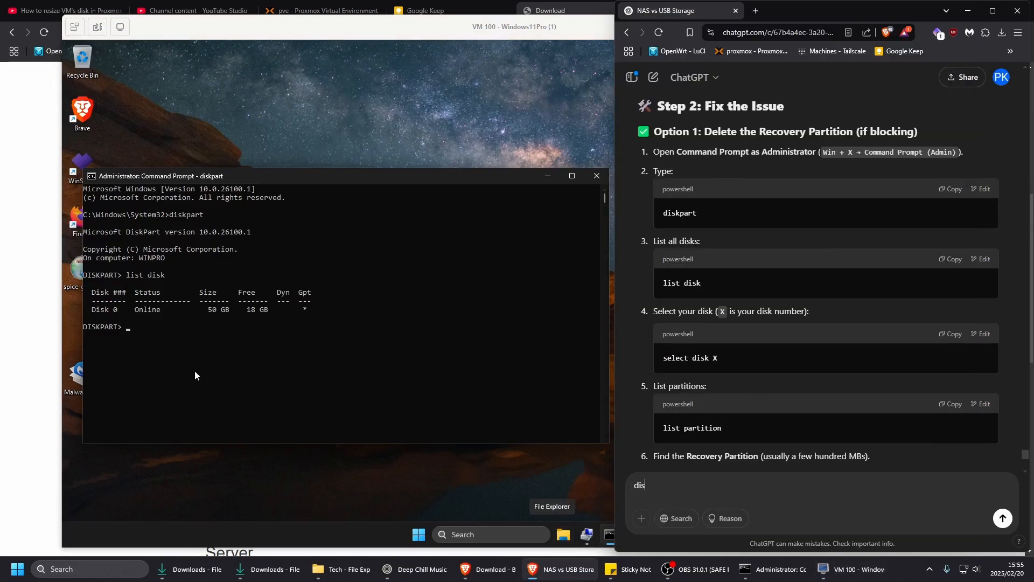
click(177, 353)
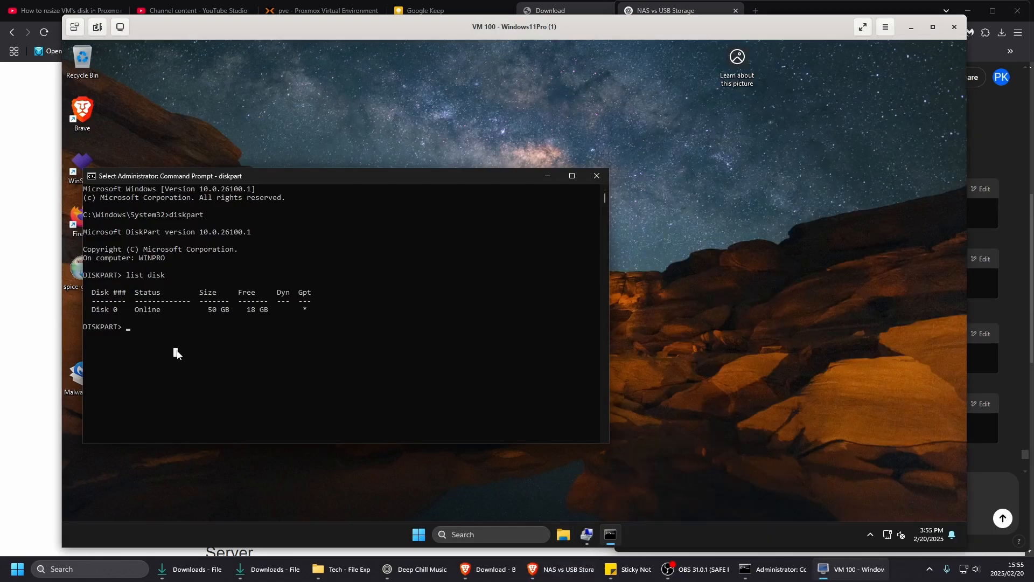
text(select disk 0)
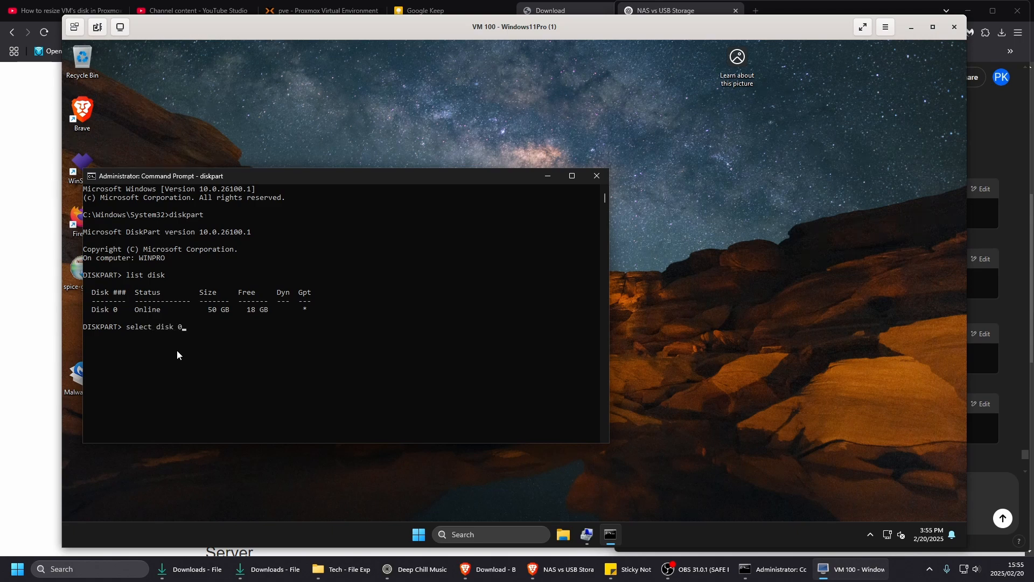
- Consult the ChatGPT instructions and display the partitions of disk 0 in diskpart with list partition
click(567, 574)
scroll(805, 376, down, 2)
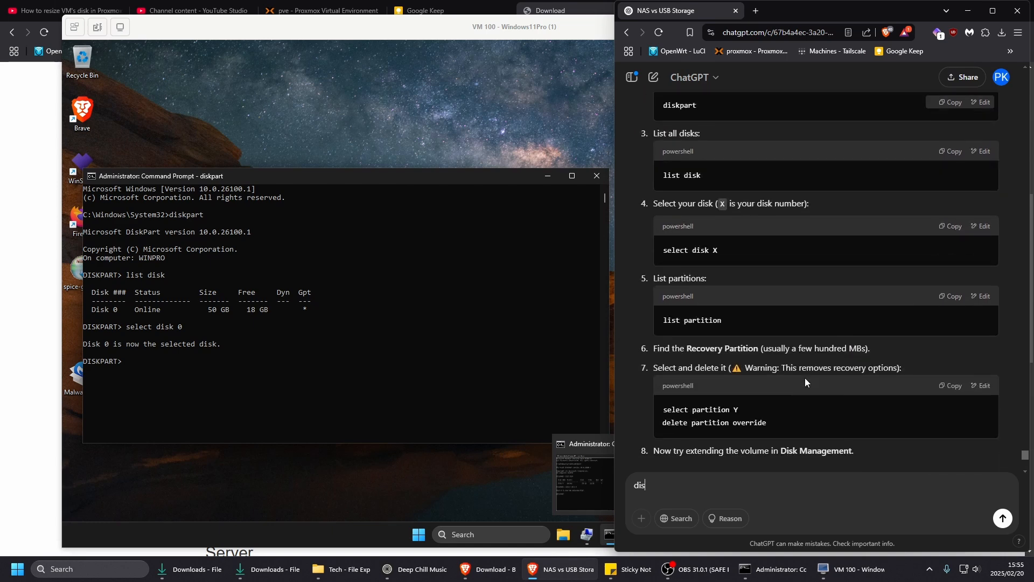
click(202, 379)
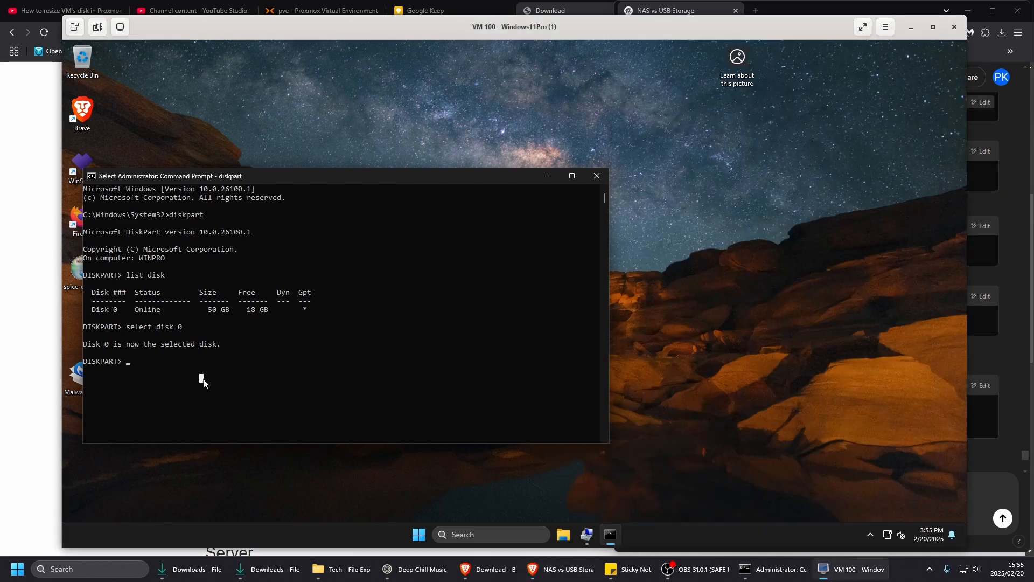
text(list p)
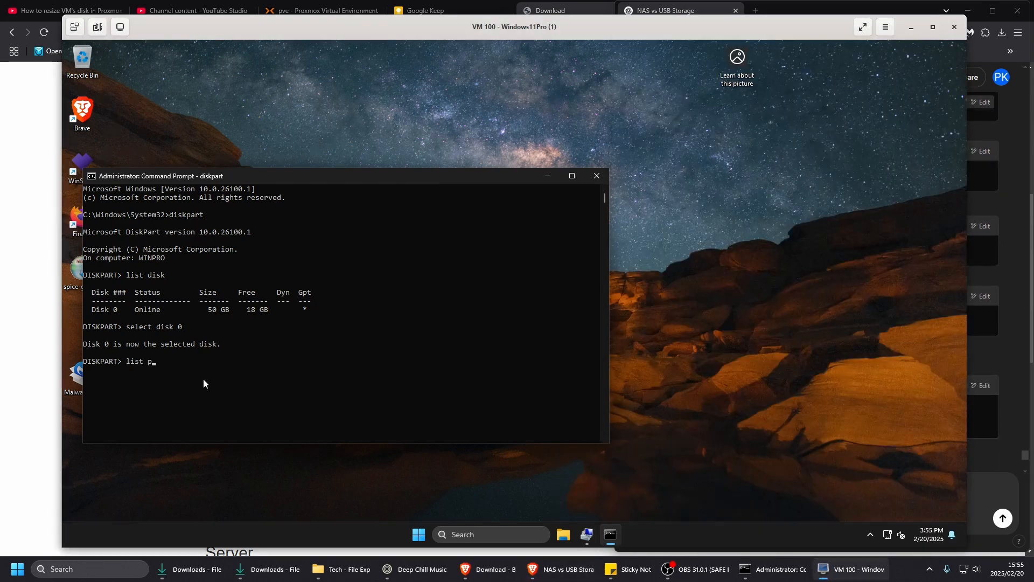
text(artitions)
key(Return)
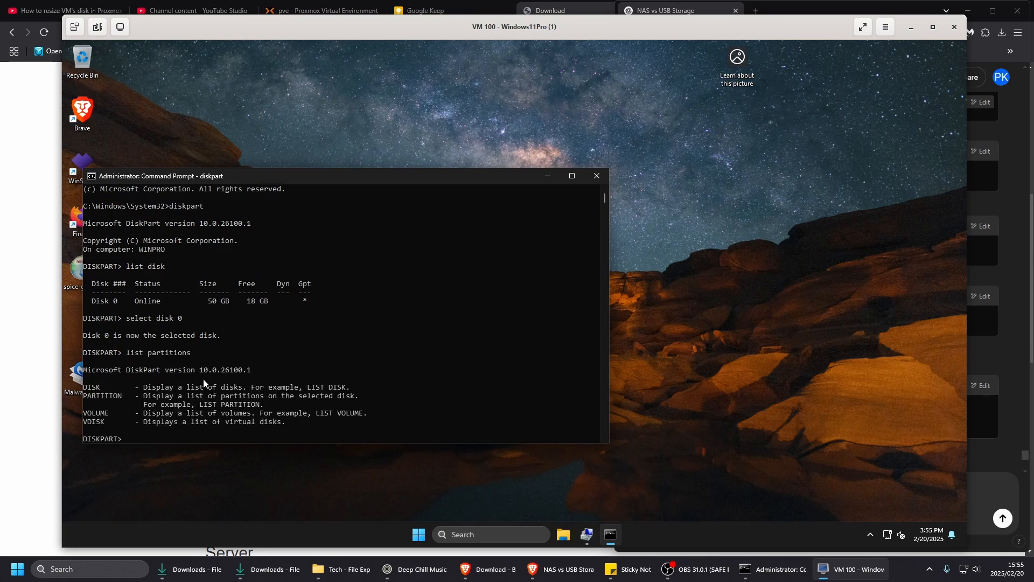
key(Up)
key(Return)
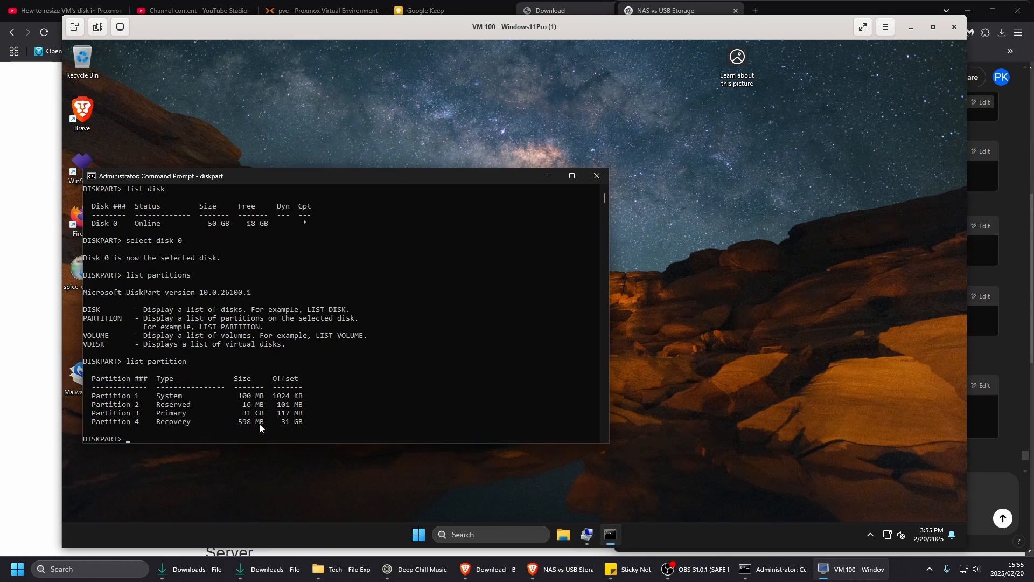
- Review ChatGPT's partition deletion commands and select the recovery partition in diskpart with select partition 4
mouse_move(554, 571)
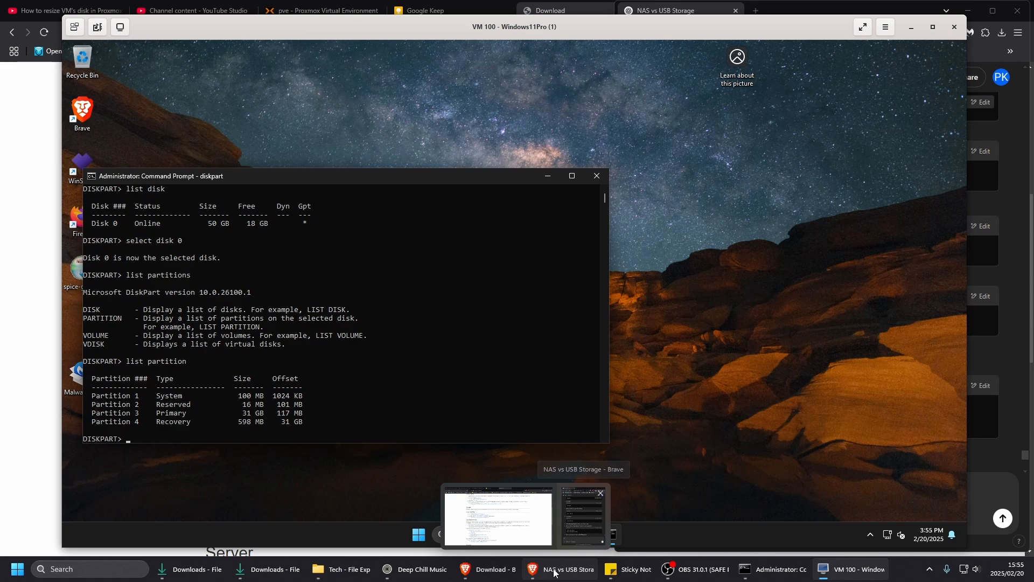
click(554, 572)
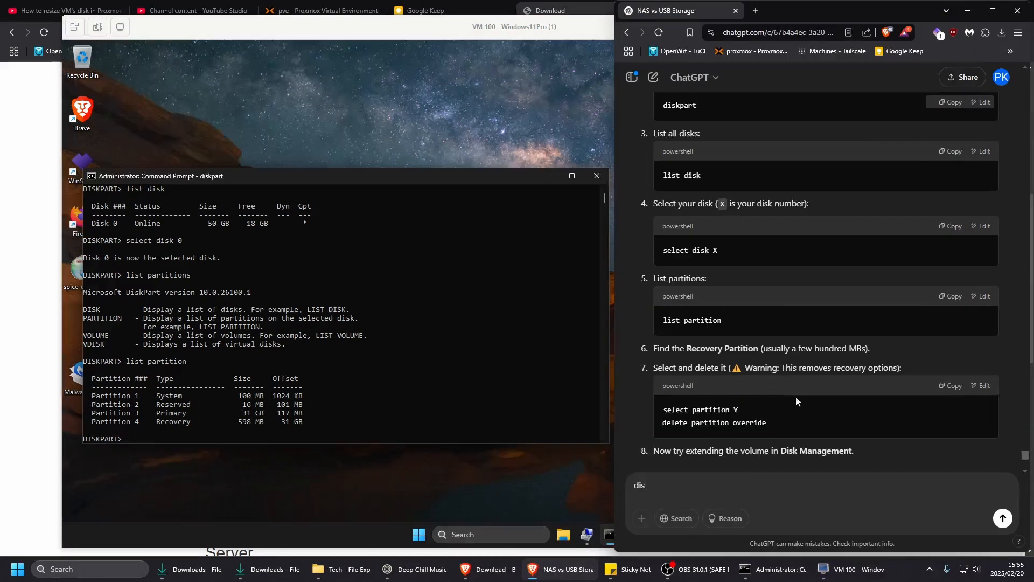
scroll(797, 391, down, 3)
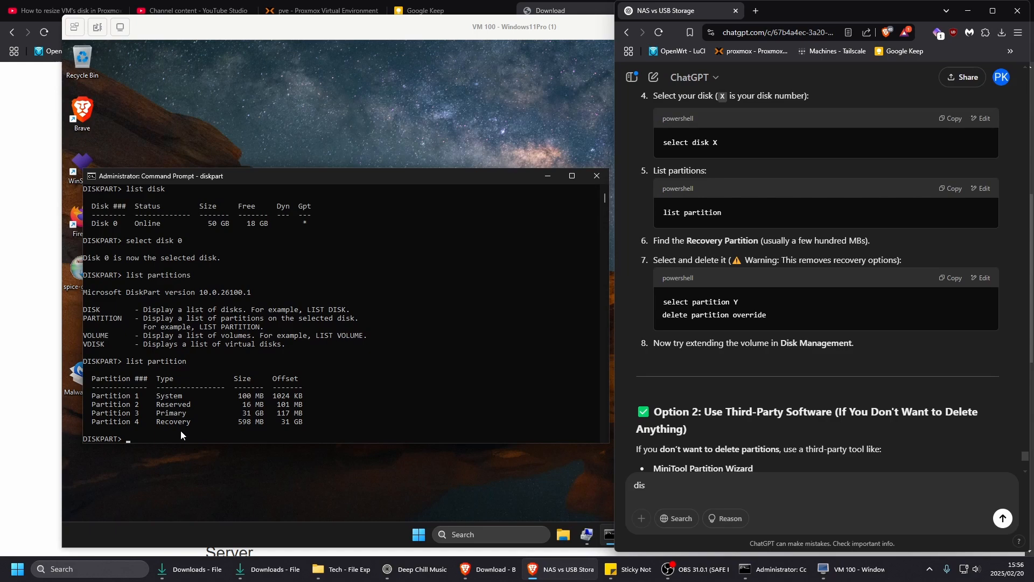
click(181, 431)
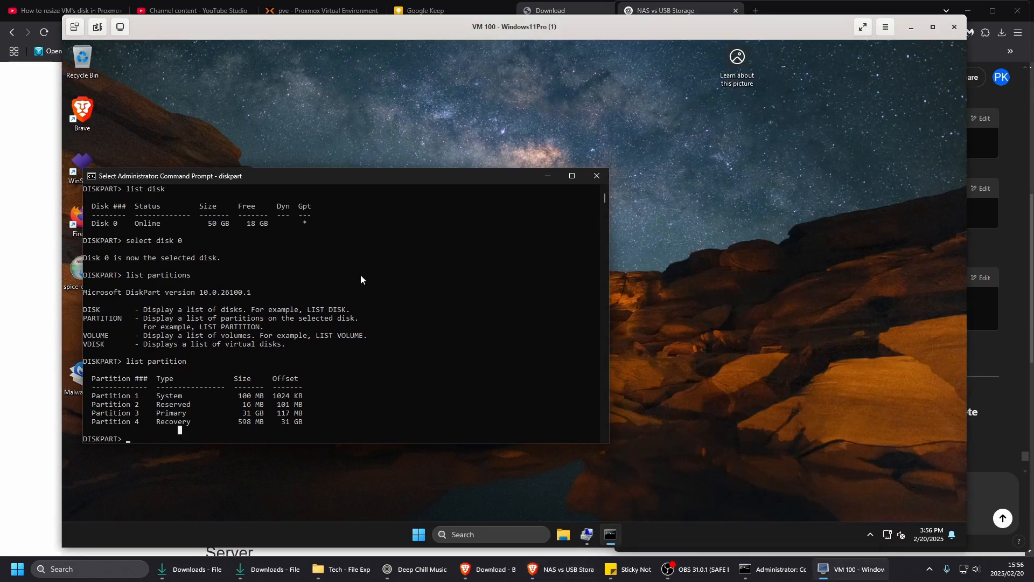
text(se)
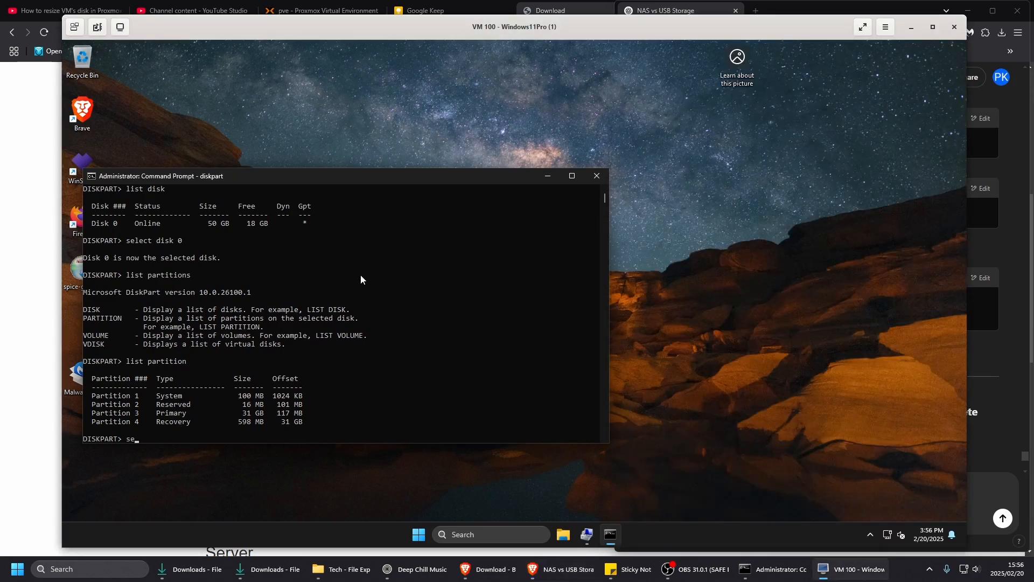
text(lect partition 4)
key(Return)
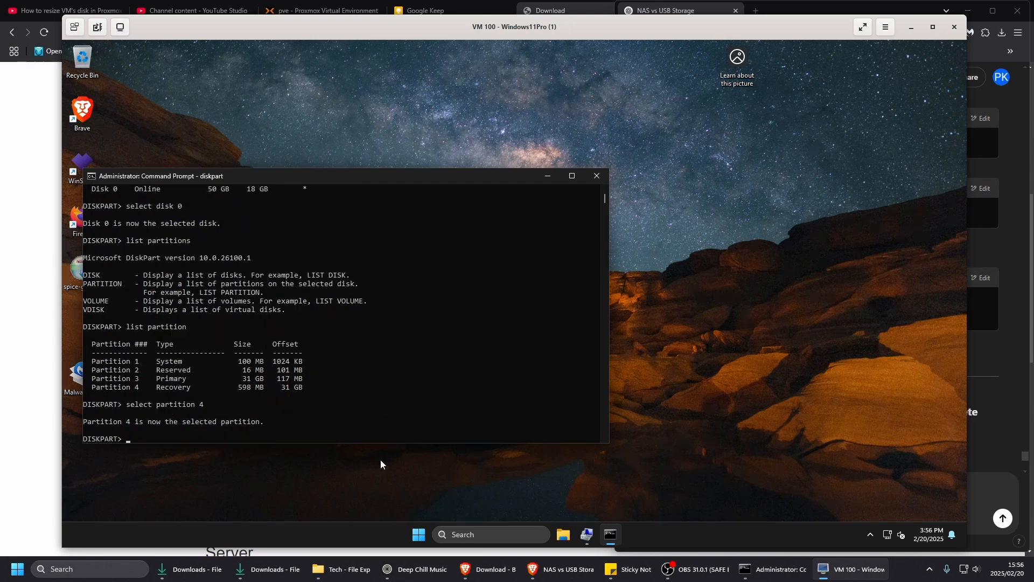
- Consult ChatGPT's deletion command and remove the selected recovery partition by running delete partition override in diskpart
click(563, 570)
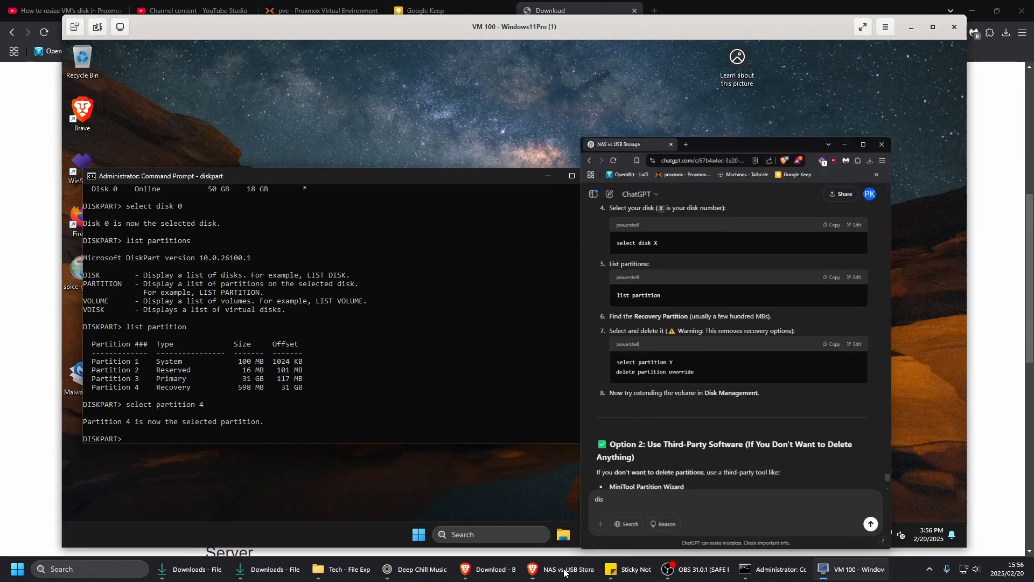
click(563, 569)
text(del)
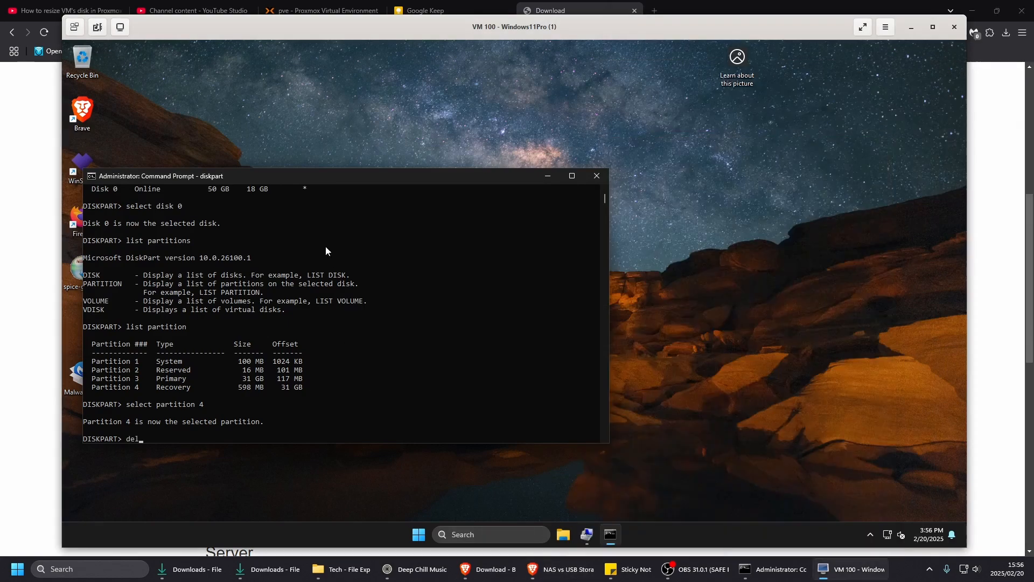
text(ete partition over)
click(556, 577)
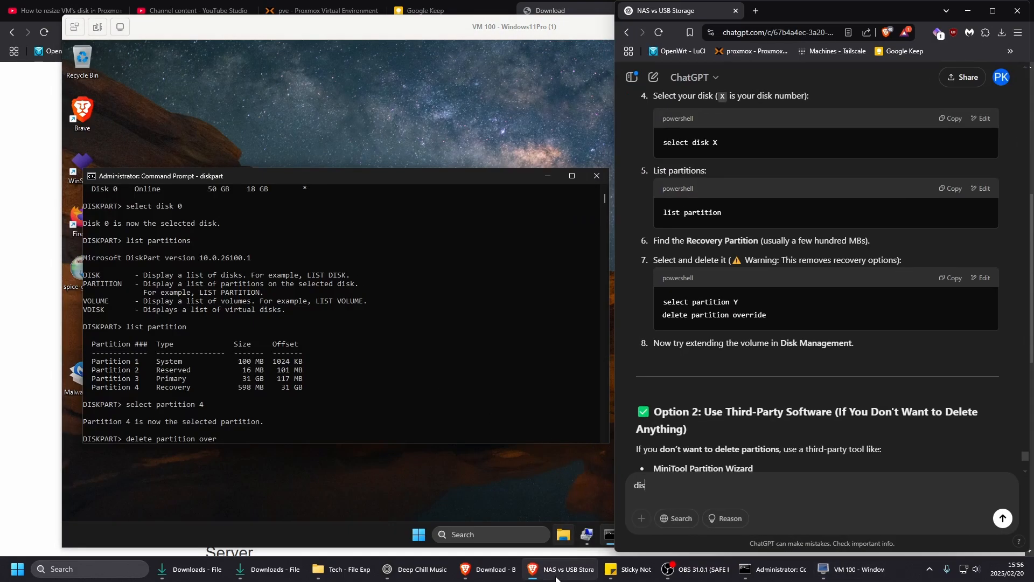
click(403, 230)
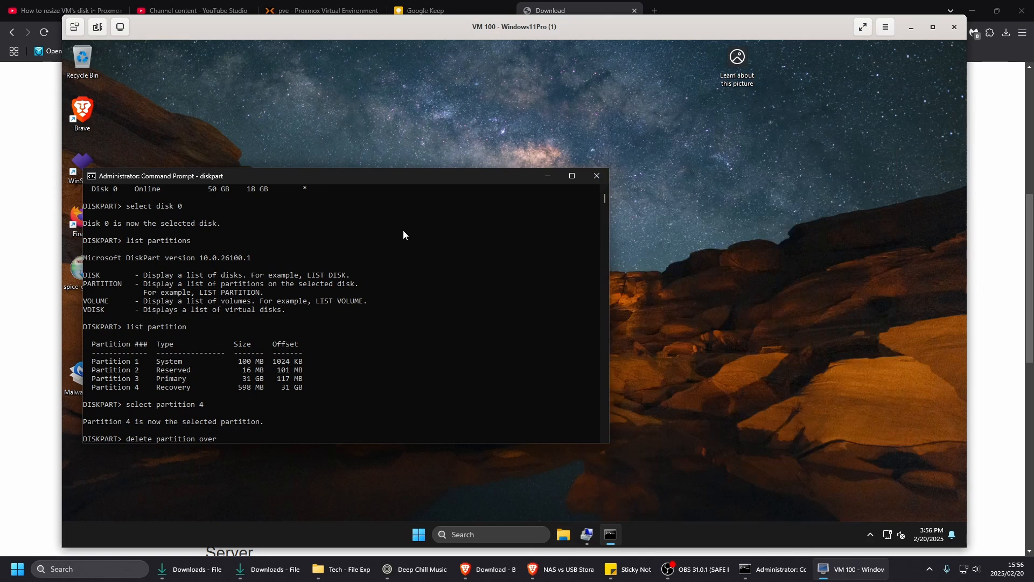
text(ride)
key(Return)
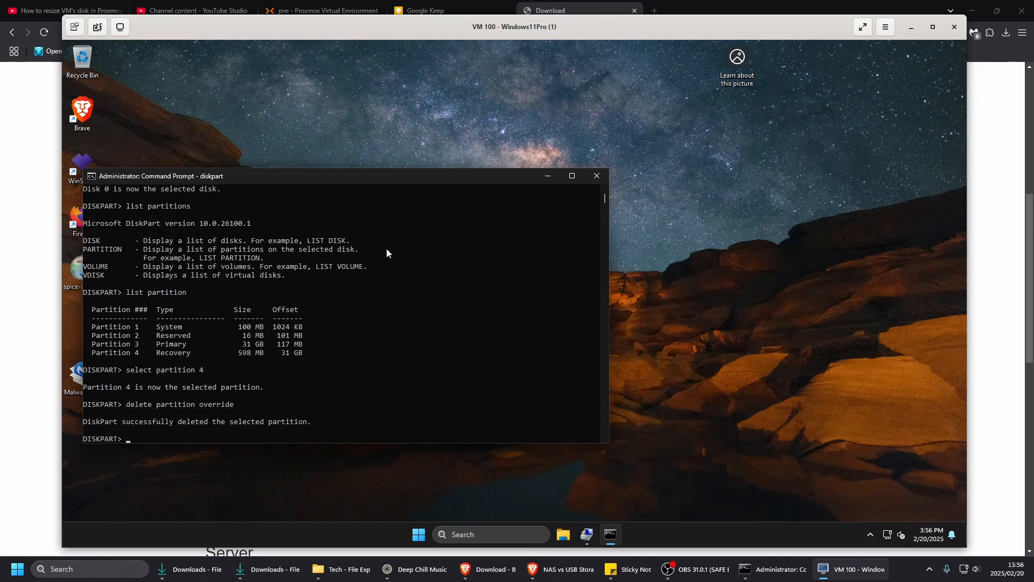
- In Disk Management, extend the C: volume with 19030 MB of unallocated space from Disk 0 using the Extend Volume Wizard
click(587, 535)
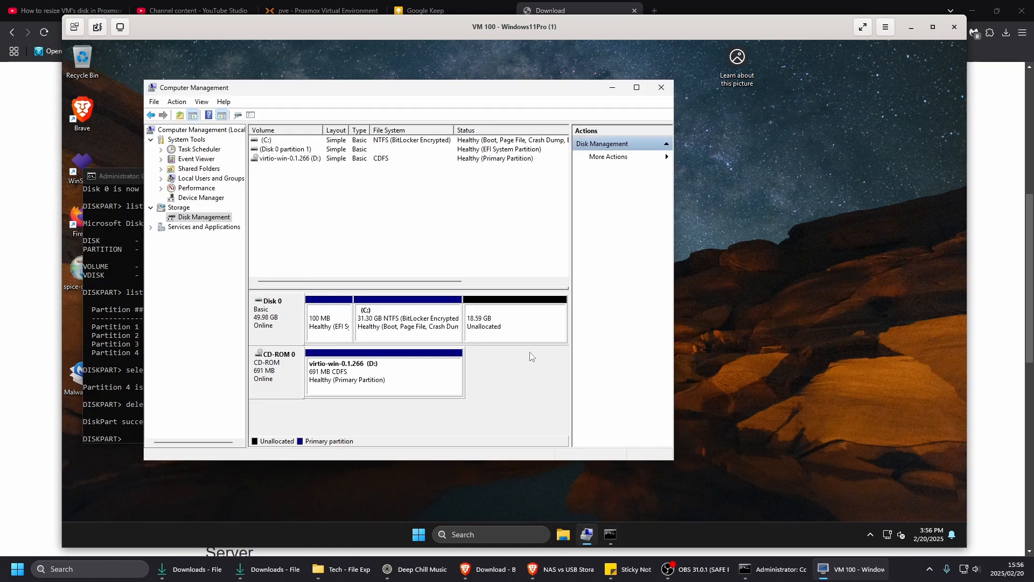
right_click(520, 331)
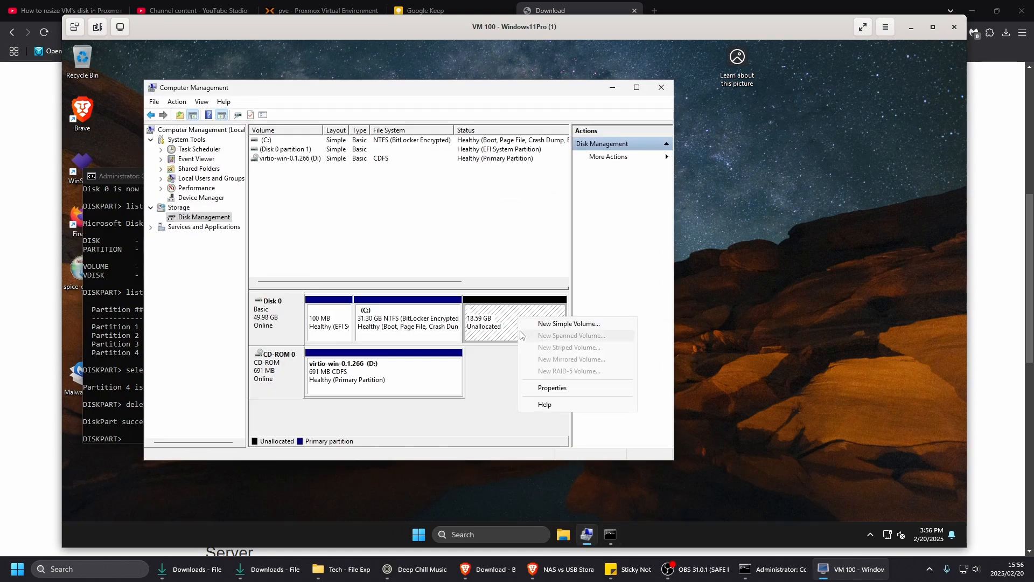
right_click(401, 312)
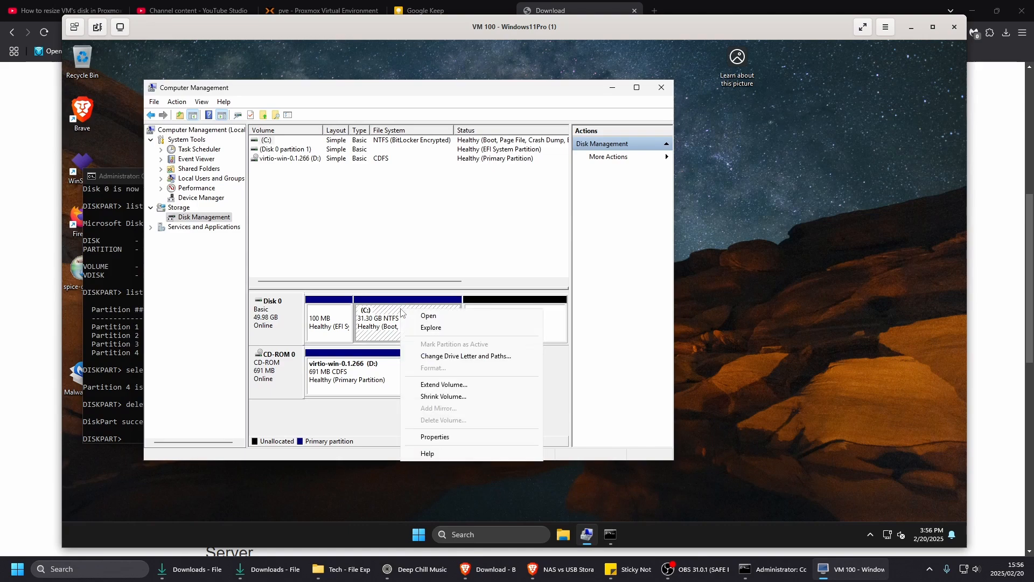
click(433, 385)
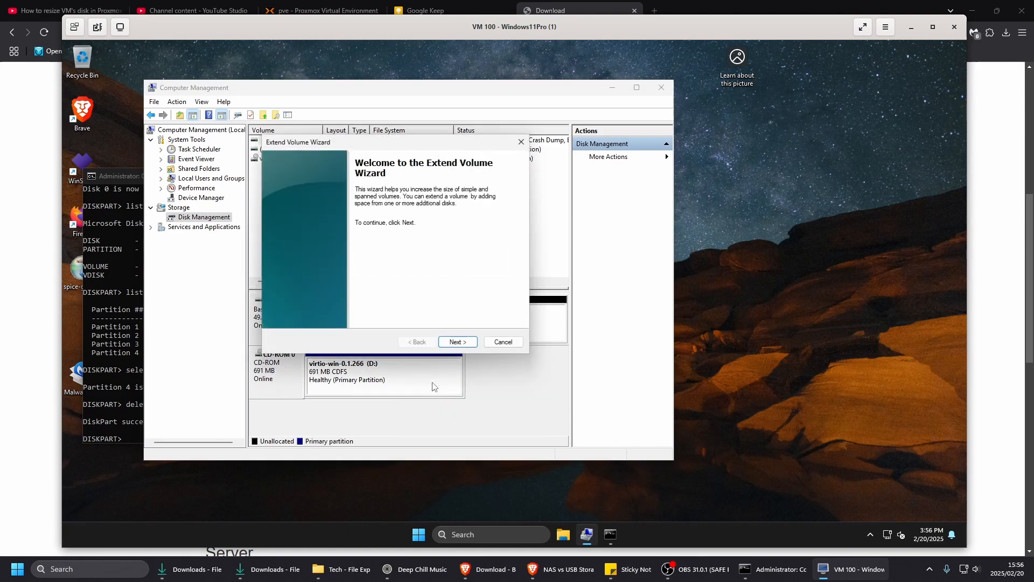
click(457, 342)
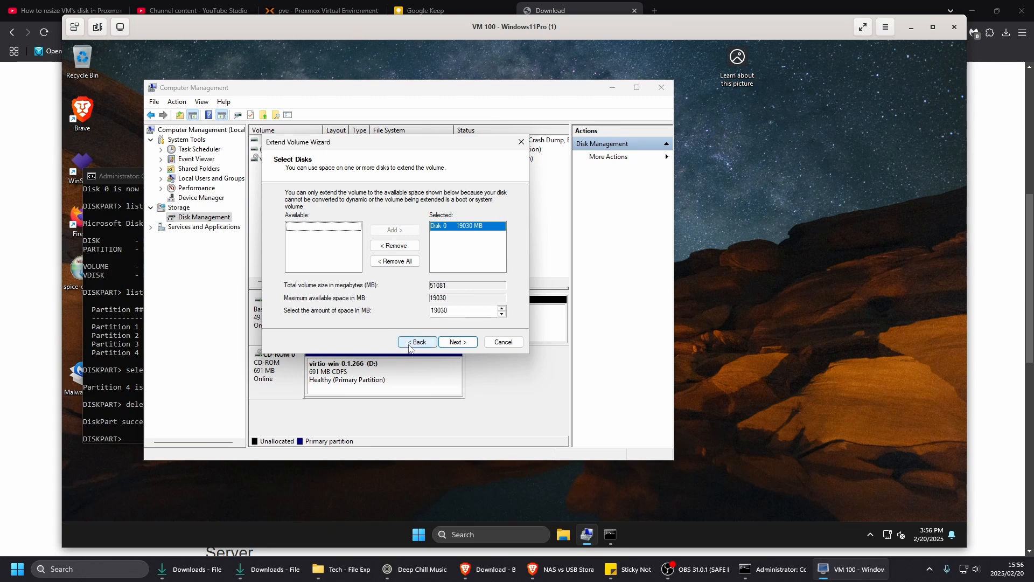
click(456, 345)
click(456, 343)
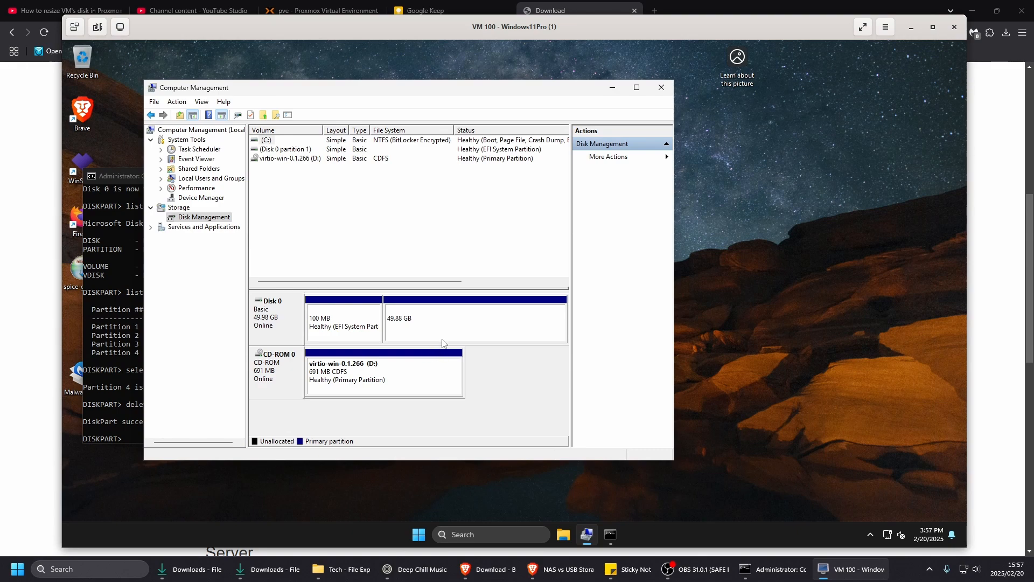
- Check the extended partition in Disk Management and the C: drive's capacity under This PC in File Explorer
click(444, 338)
right_click(442, 322)
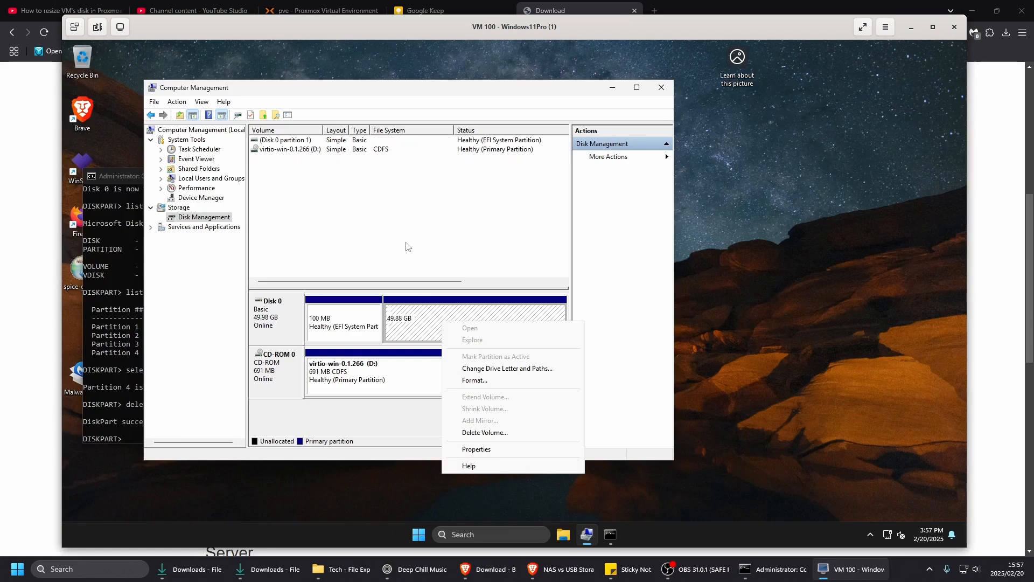
click(571, 535)
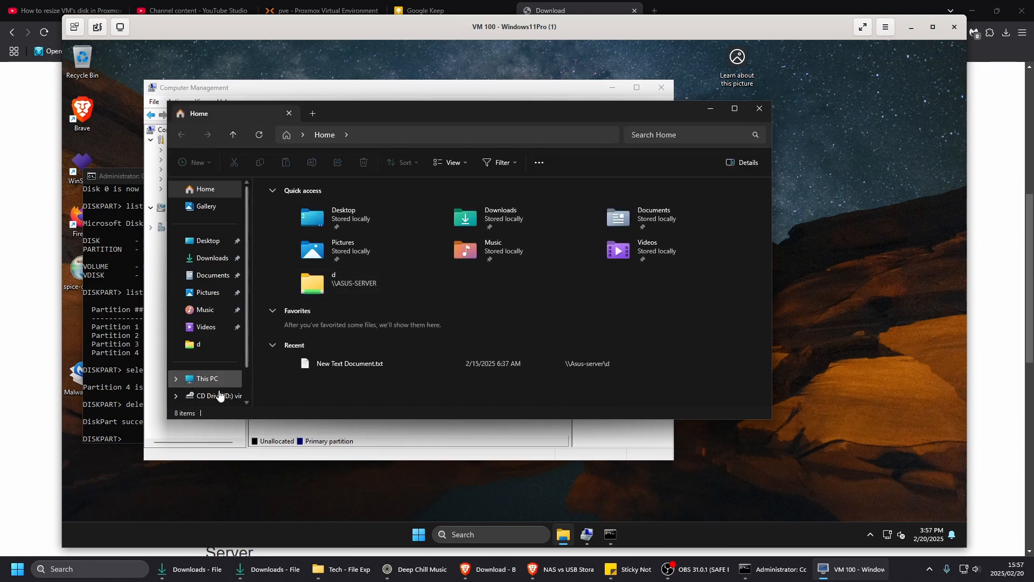
click(206, 378)
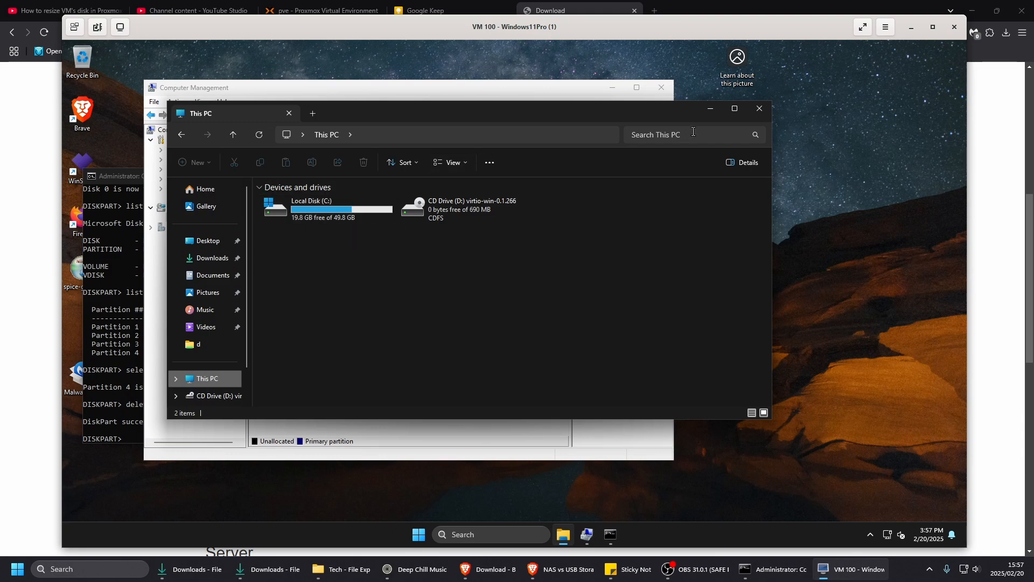
click(710, 109)
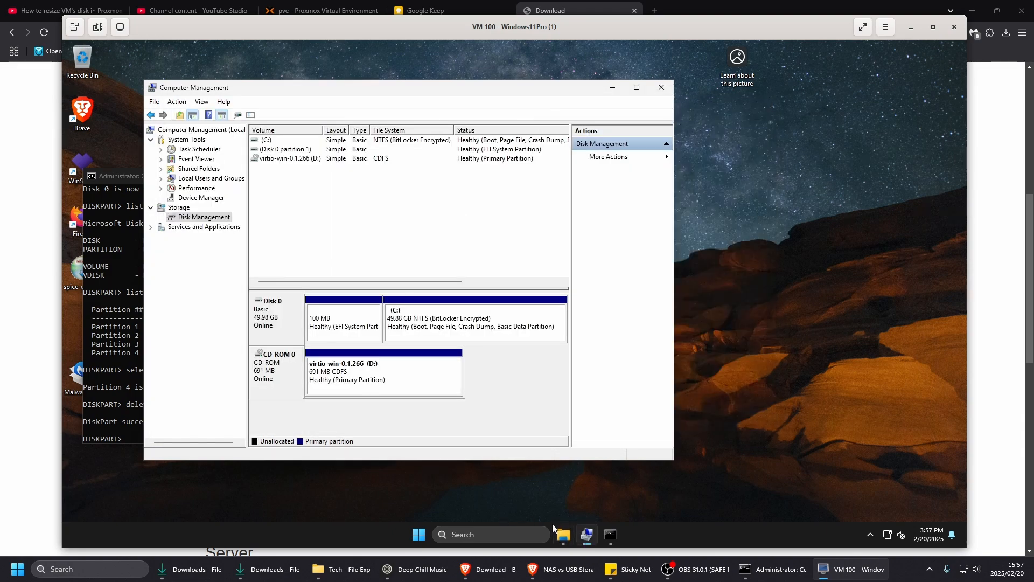
- Return to the diskpart Command Prompt and reposition its window to review the partition deletion commands
click(611, 534)
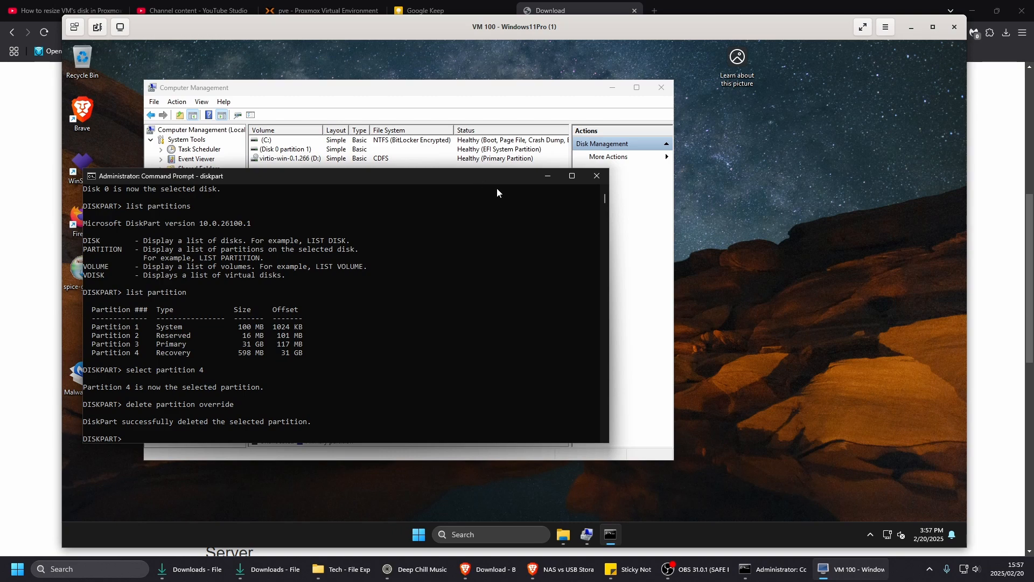
drag(497, 178, 580, 211)
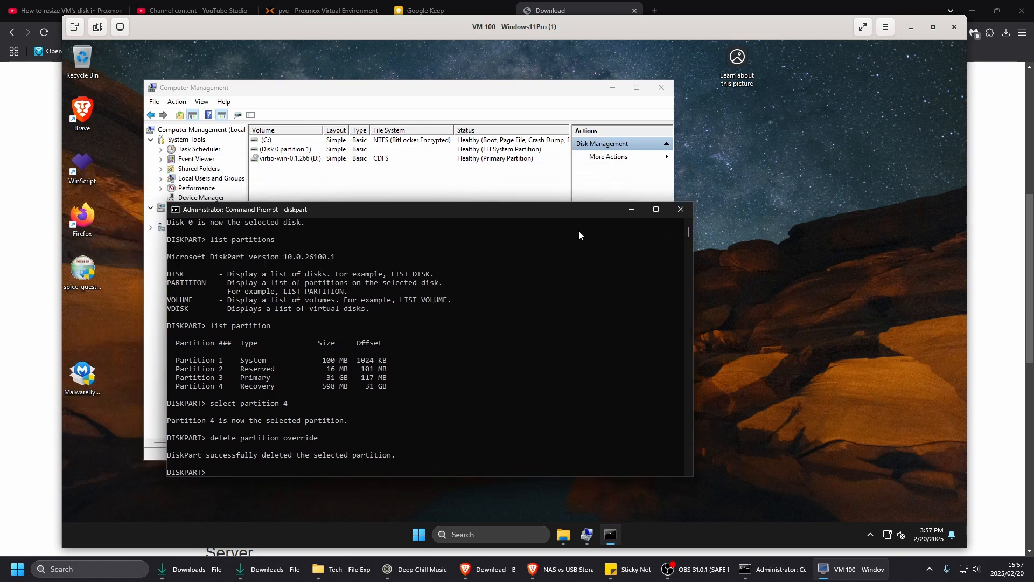